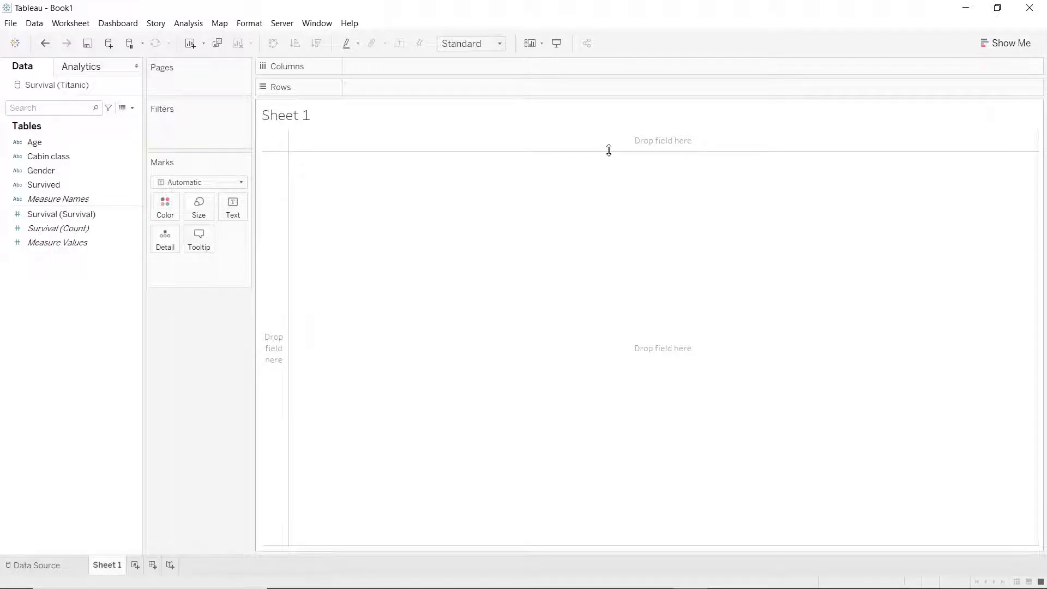
Step: Preview the Survival data table, then return to the Sheet 1 worksheet
{"action": "left_click", "coordinate": [53, 562]}
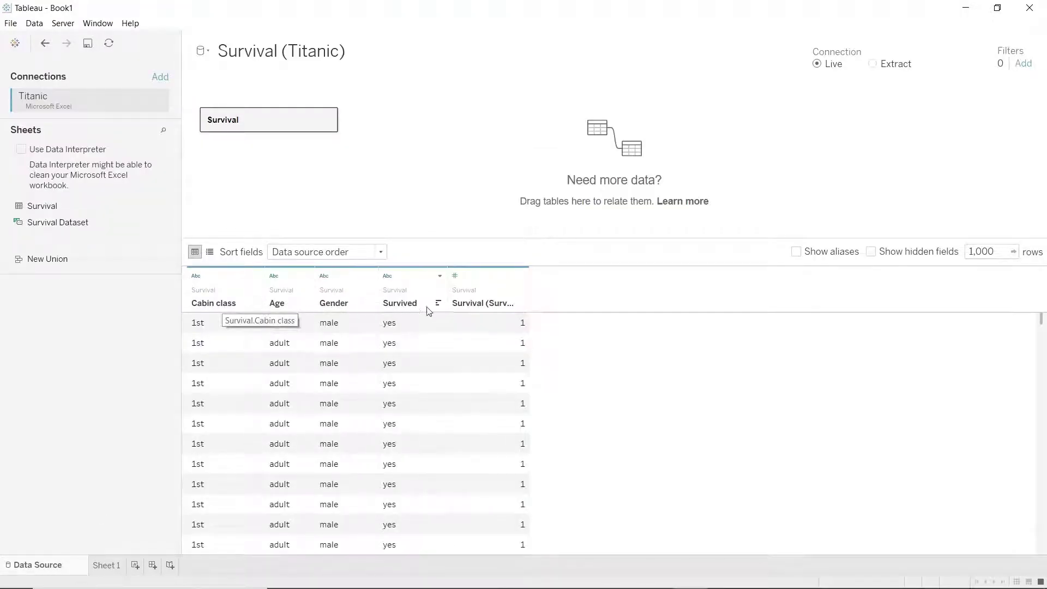
{"action": "left_click", "coordinate": [107, 559]}
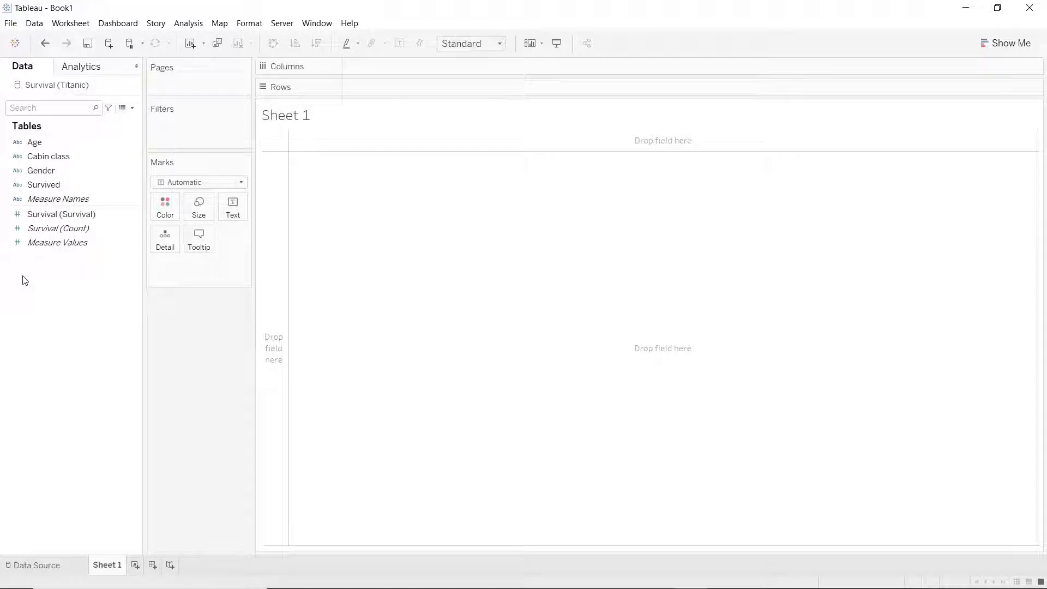
{"action": "key", "text": "alt"}
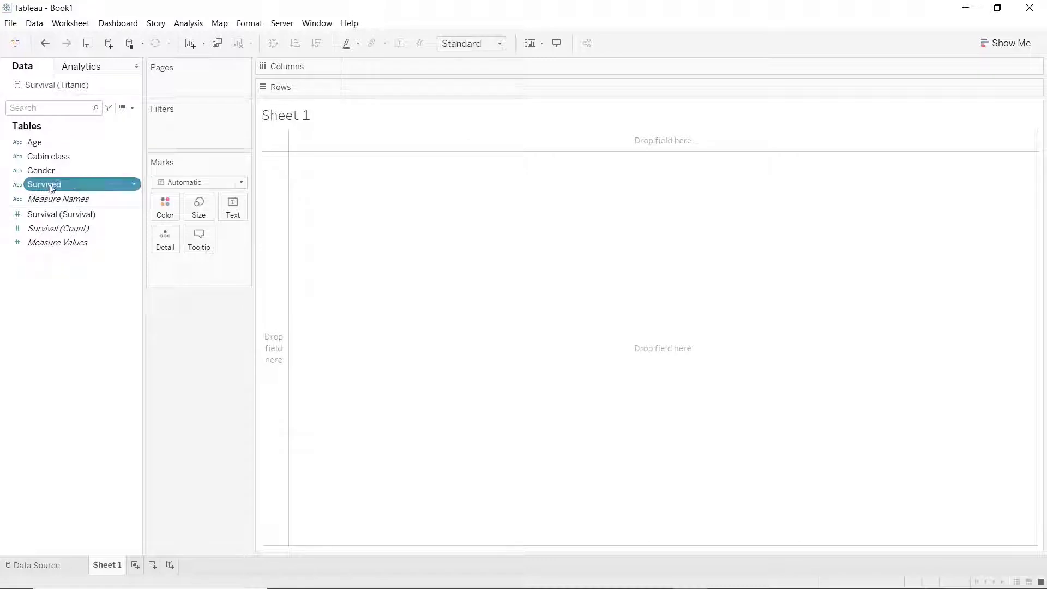
Step: Plot SUM(Survival) by Survived, with Survived on Columns and Survival on Rows
{"action": "left_click_drag", "start_coordinate": [55, 185], "coordinate": [374, 70]}
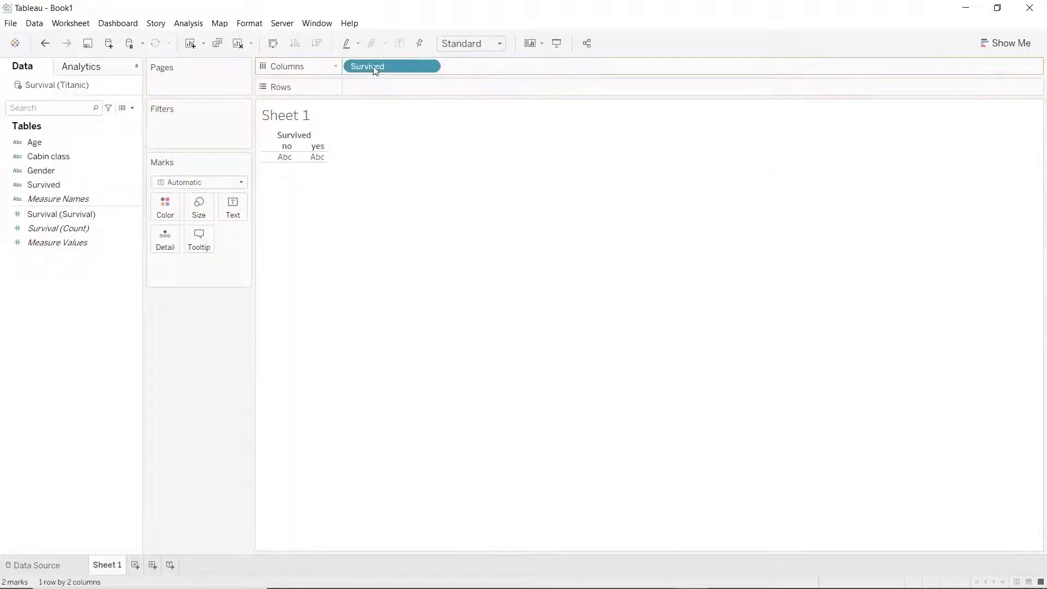
{"action": "left_click", "coordinate": [49, 213]}
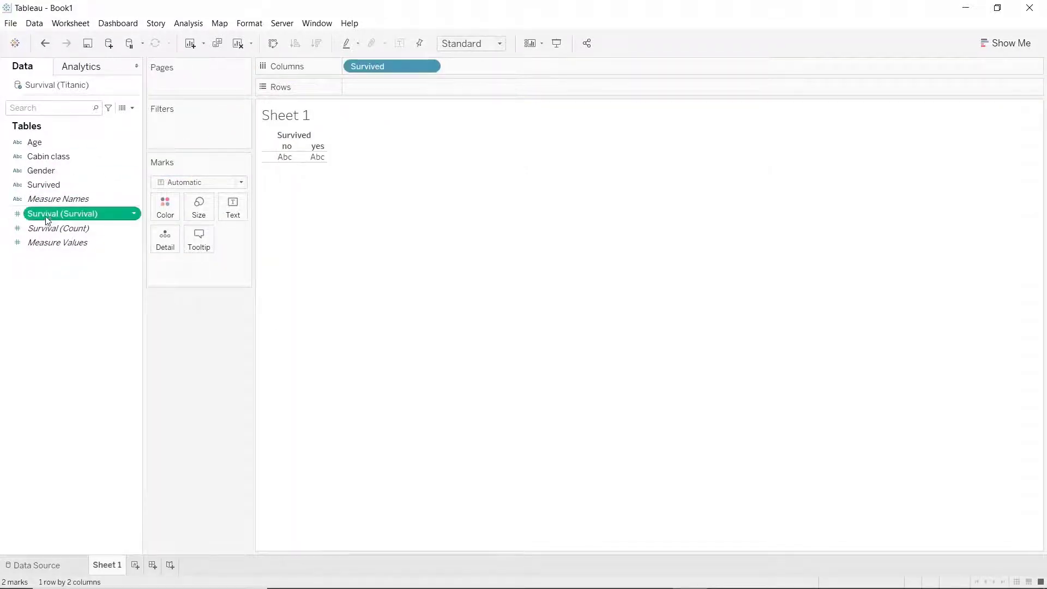
{"action": "left_click_drag", "start_coordinate": [48, 219], "coordinate": [374, 96]}
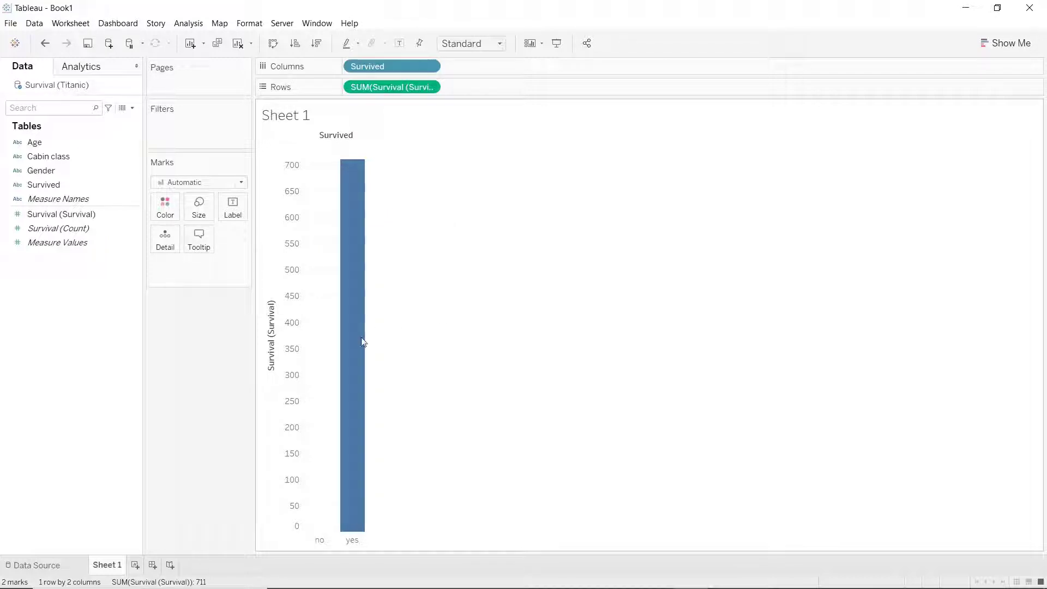
{"action": "mouse_move", "coordinate": [355, 367]}
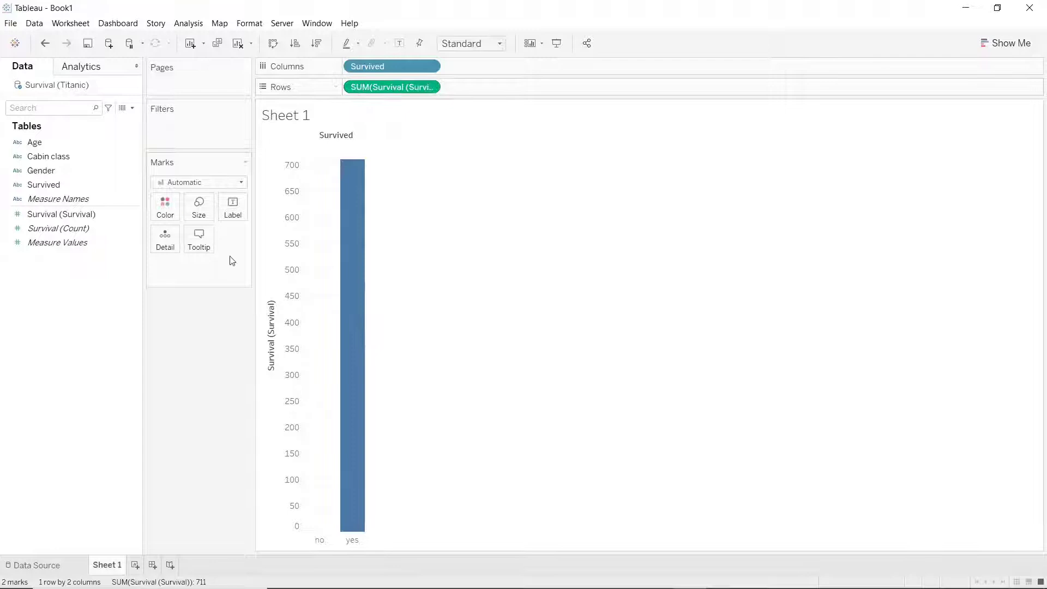
{"action": "left_click", "coordinate": [41, 565]}
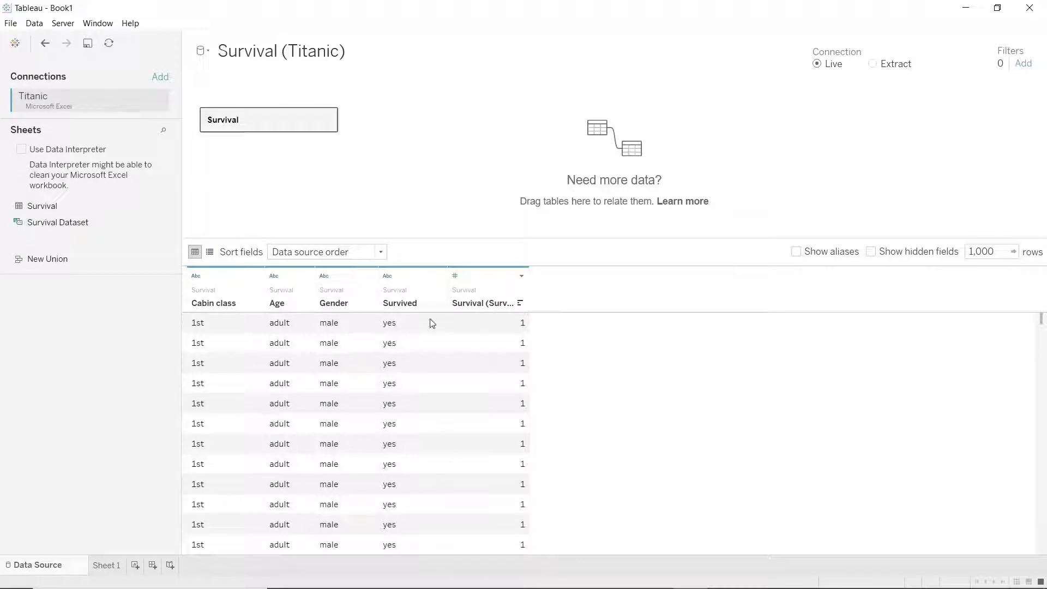
{"action": "scroll", "coordinate": [525, 403], "scroll_direction": "down", "scroll_amount": 10}
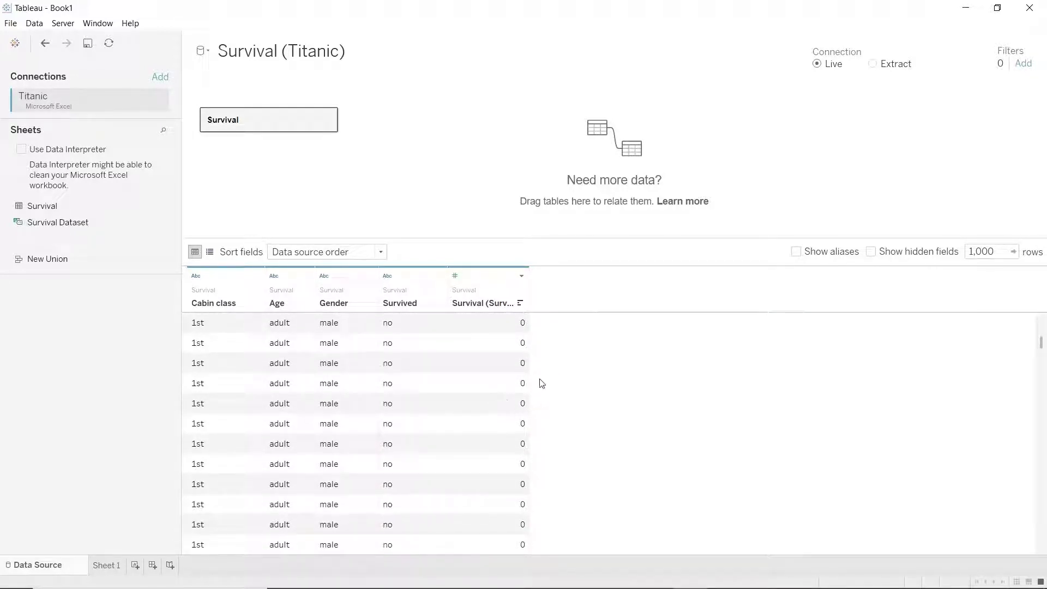
{"action": "left_click", "coordinate": [119, 565]}
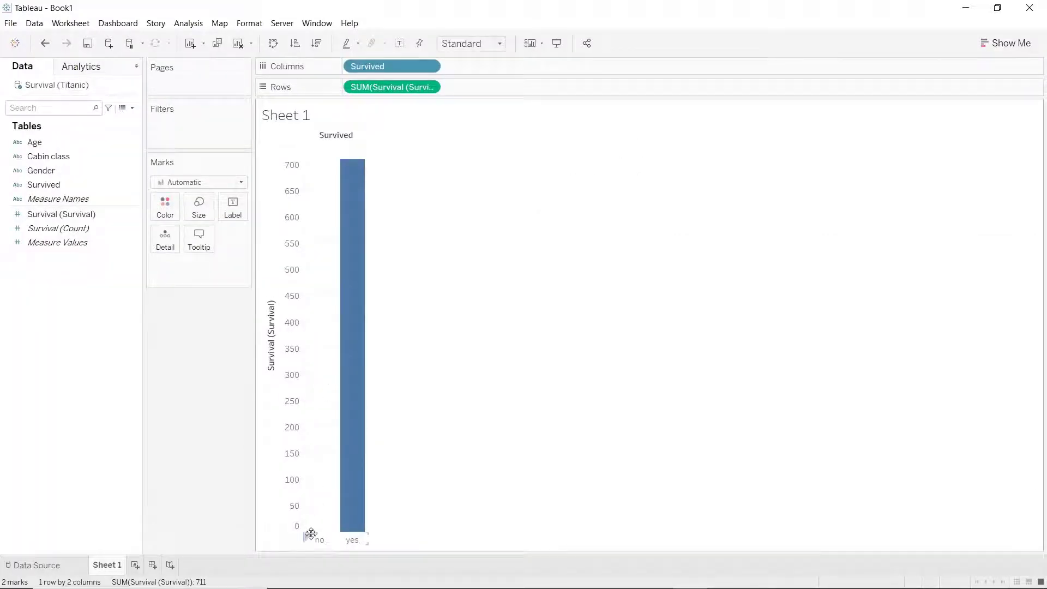
Step: Change the Survival measure from Sum to Count, giving no 1,490 and yes 711
{"action": "mouse_move", "coordinate": [321, 537]}
{"action": "mouse_move", "coordinate": [358, 493]}
{"action": "left_click", "coordinate": [430, 88]}
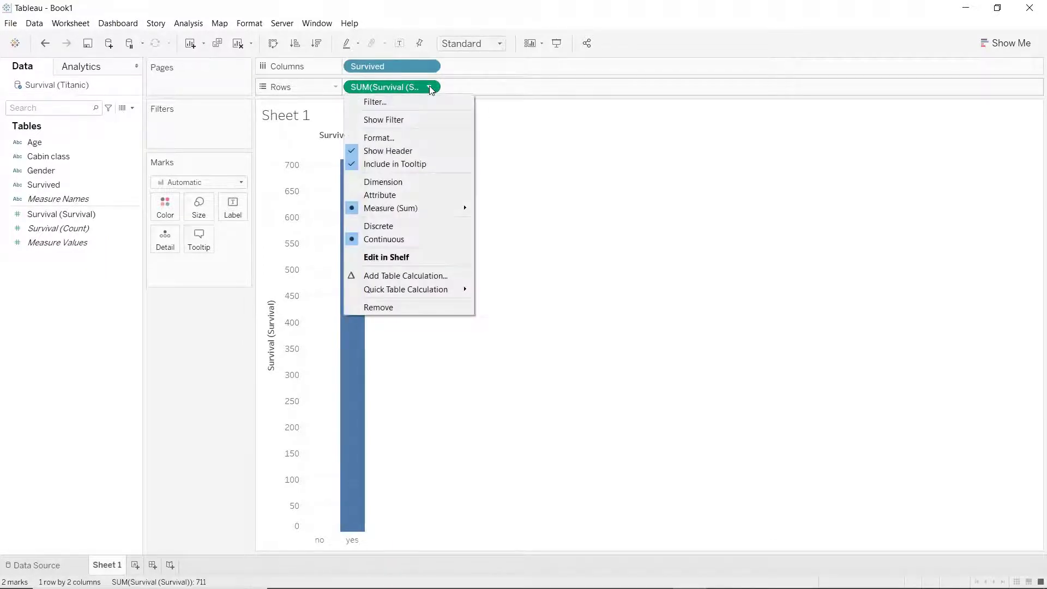
{"action": "mouse_move", "coordinate": [399, 207]}
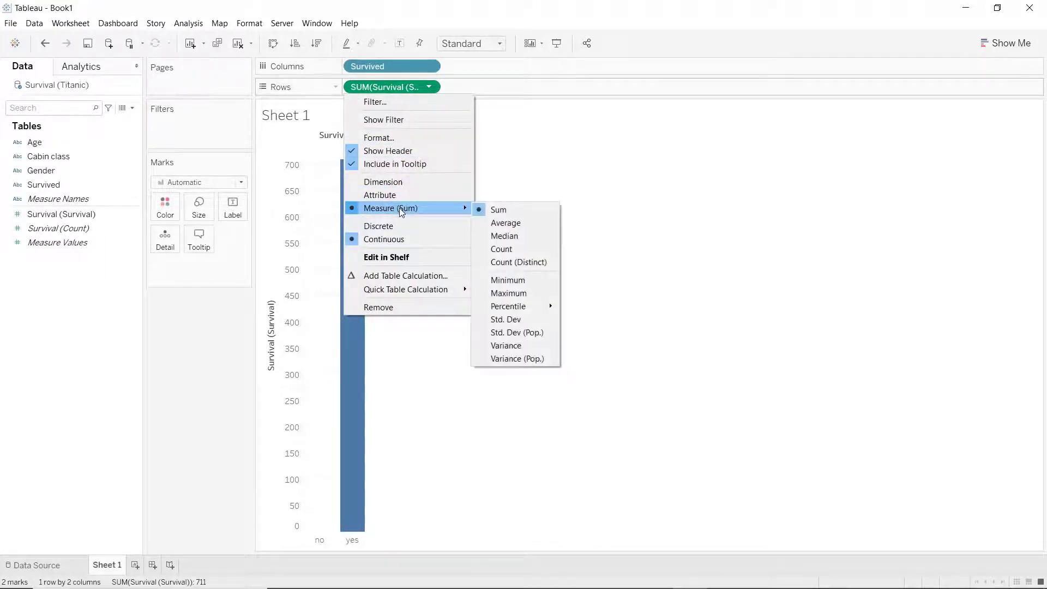
{"action": "left_click", "coordinate": [518, 249]}
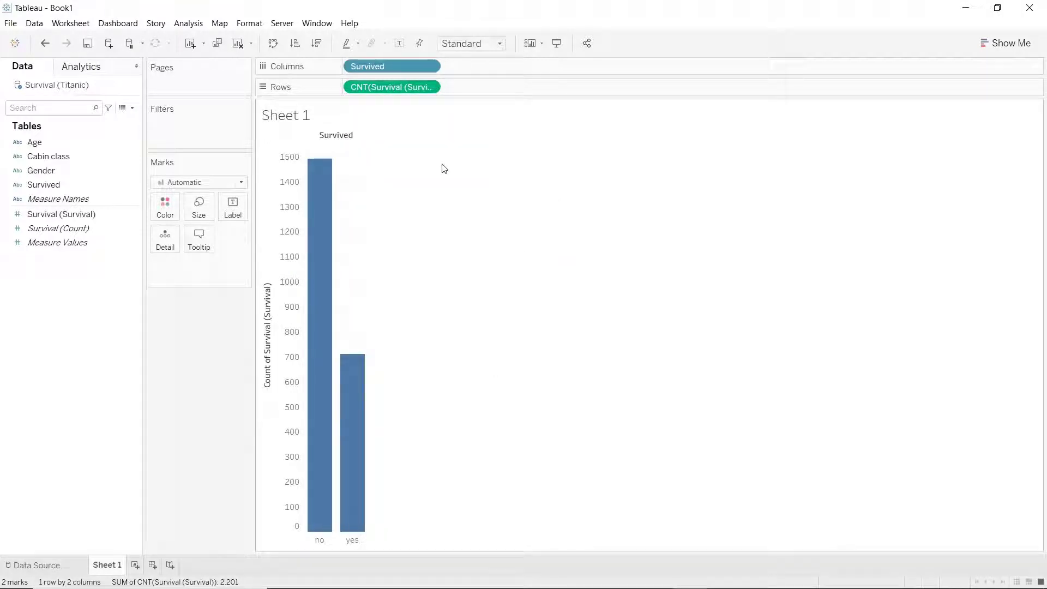
{"action": "mouse_move", "coordinate": [318, 197]}
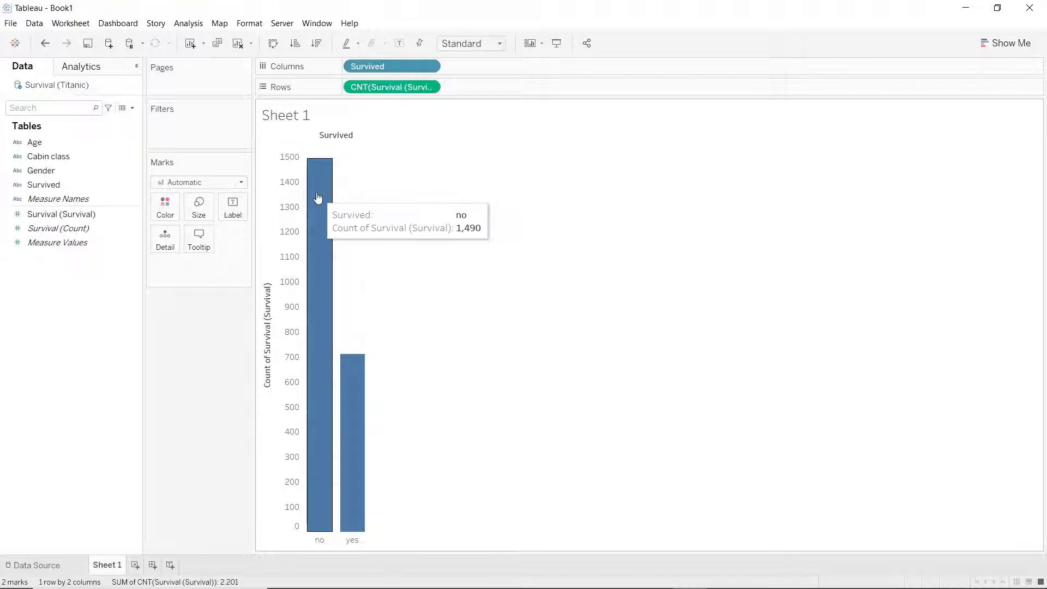
{"action": "mouse_move", "coordinate": [353, 401]}
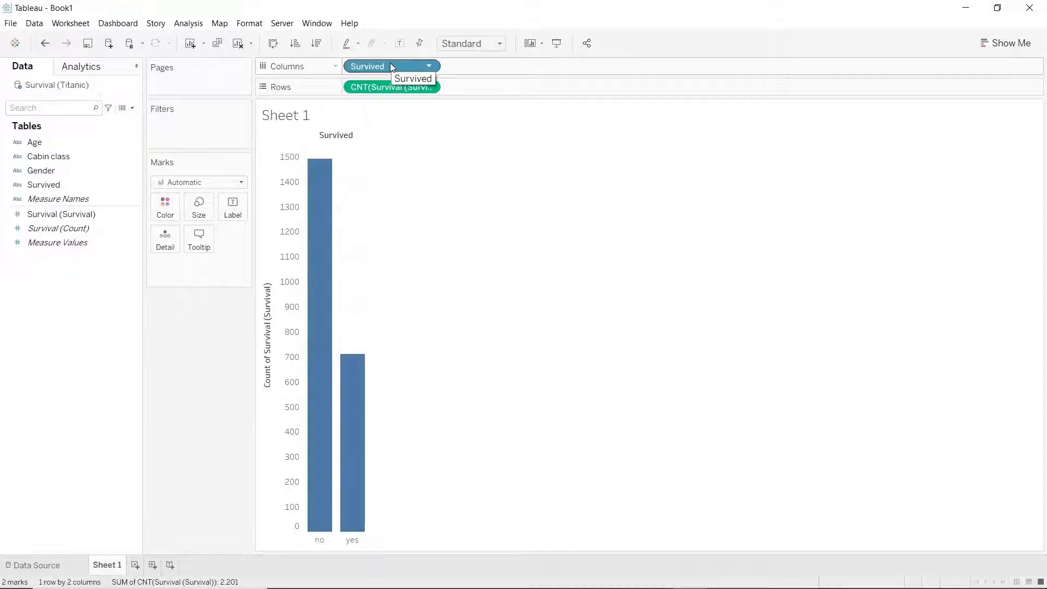
Step: Colour the bars by Survived and move the no/yes colour legend to the left pane
{"action": "left_click_drag", "start_coordinate": [390, 64], "coordinate": [169, 208]}
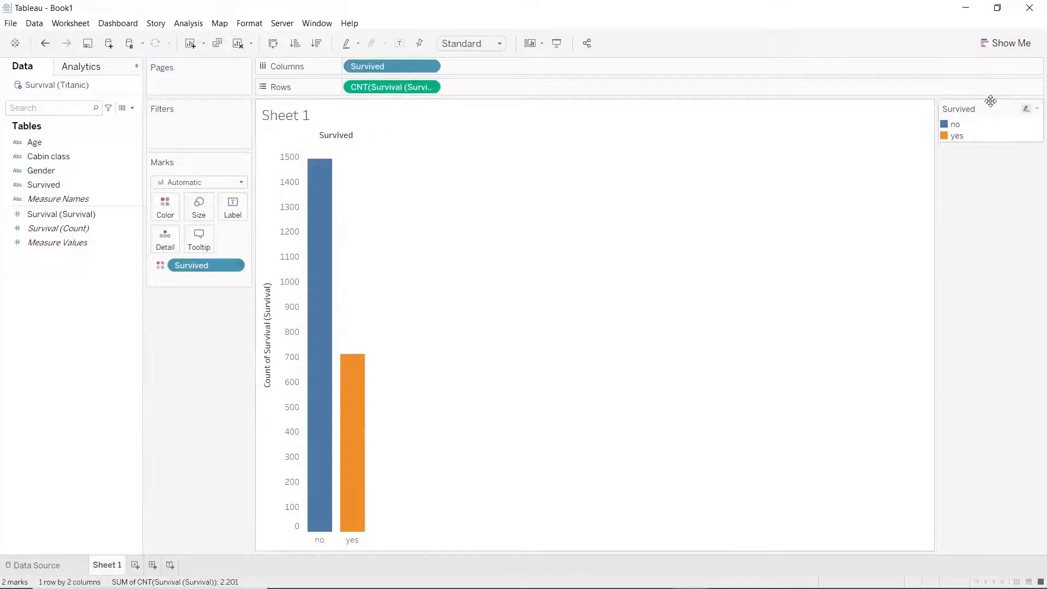
{"action": "left_click_drag", "start_coordinate": [968, 111], "coordinate": [210, 362]}
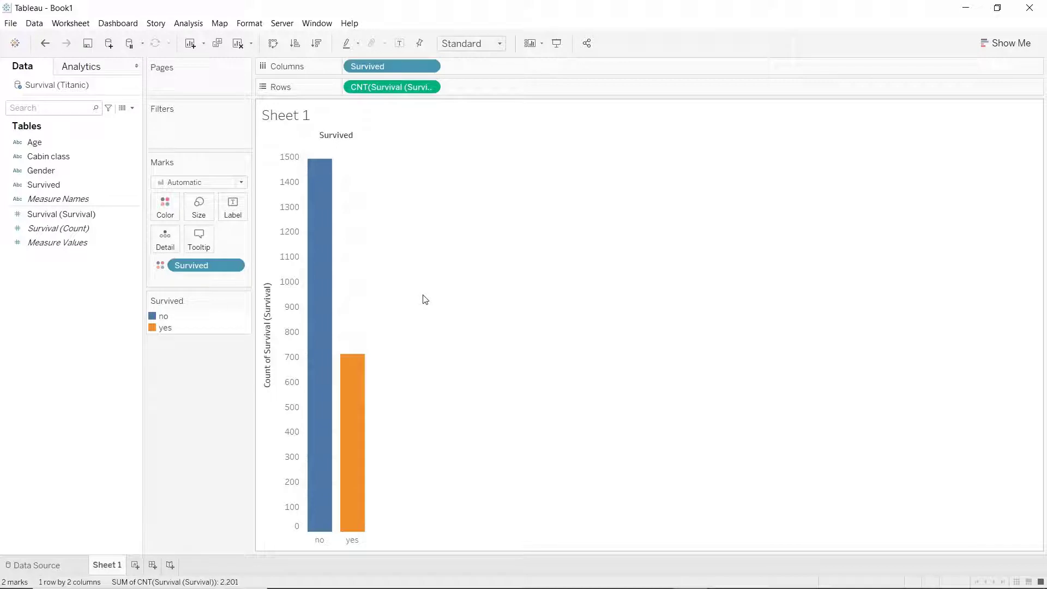
{"action": "mouse_move", "coordinate": [322, 354]}
Step: Apply a Percent of Total quick table calculation to the count, then clear it again
{"action": "left_click", "coordinate": [429, 87]}
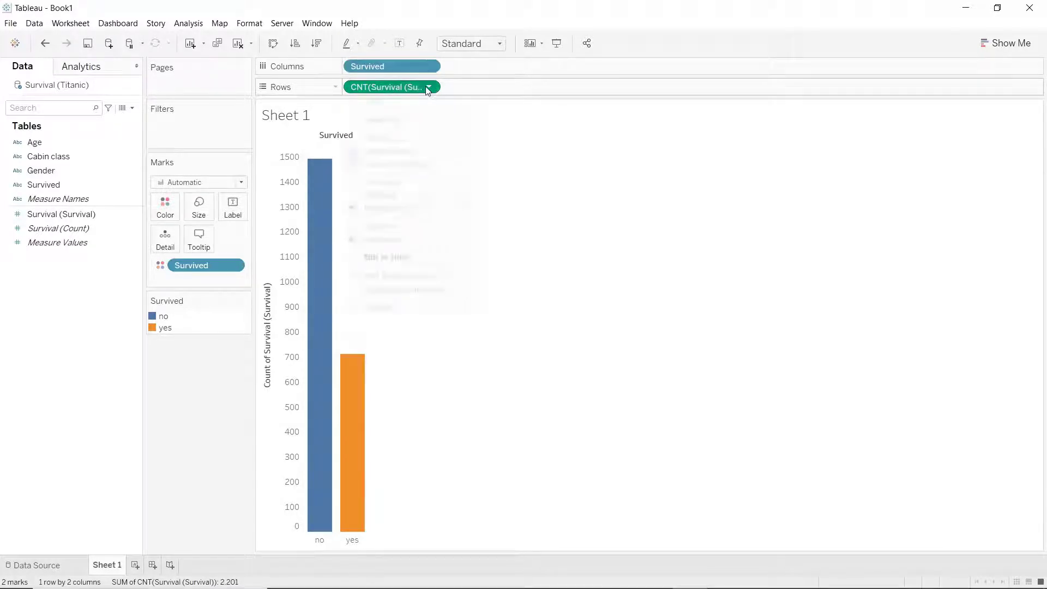
{"action": "mouse_move", "coordinate": [417, 294]}
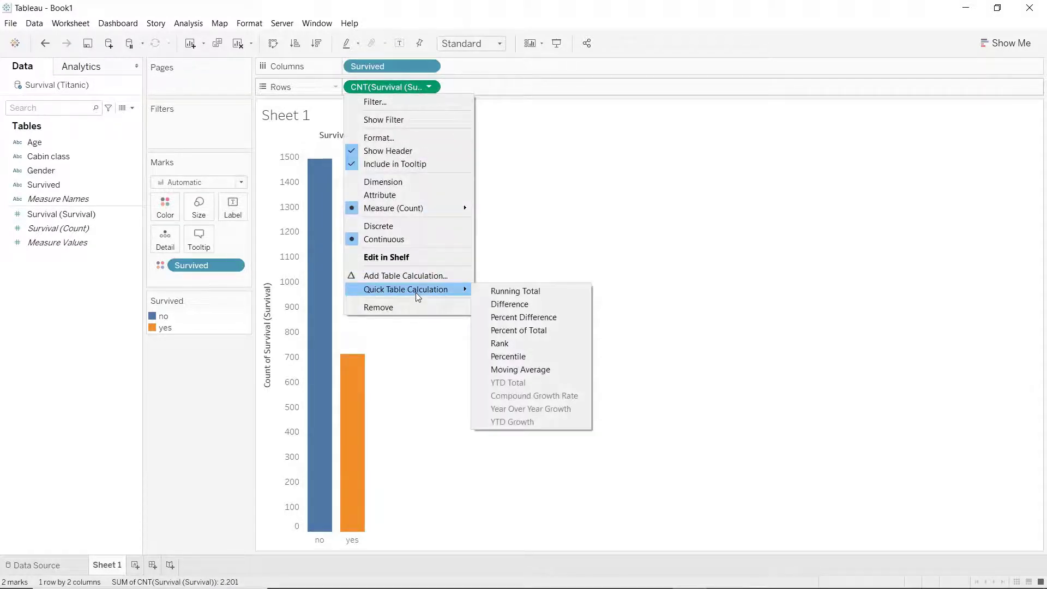
{"action": "left_click", "coordinate": [521, 330]}
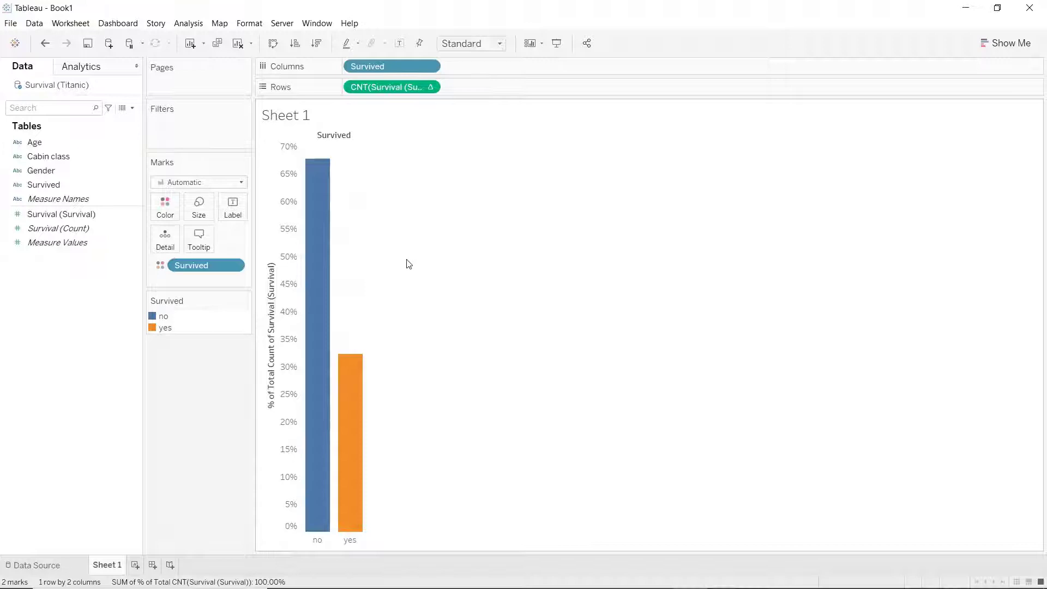
{"action": "mouse_move", "coordinate": [313, 206]}
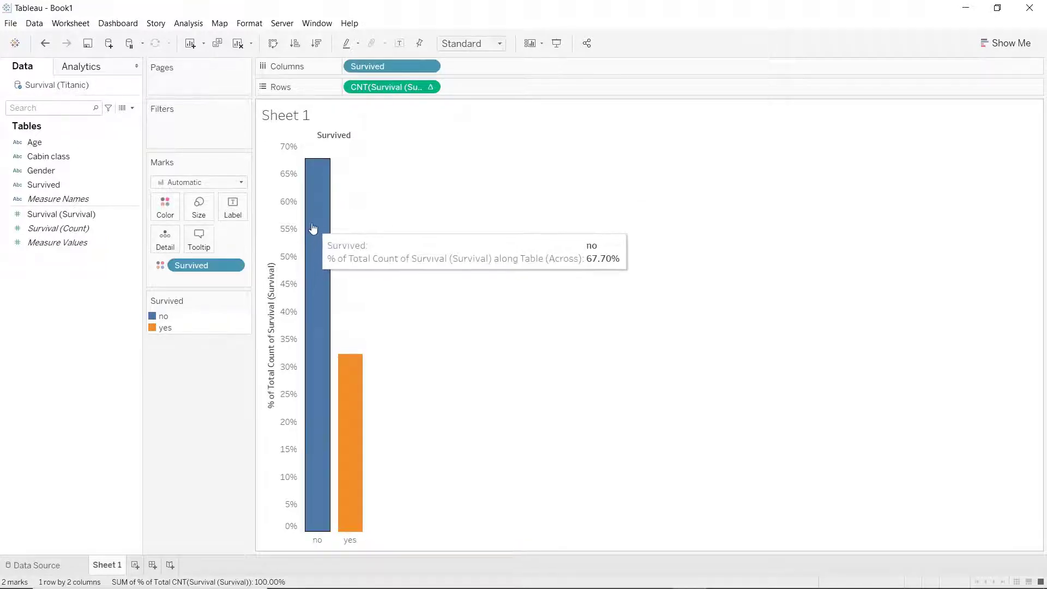
{"action": "mouse_move", "coordinate": [341, 392]}
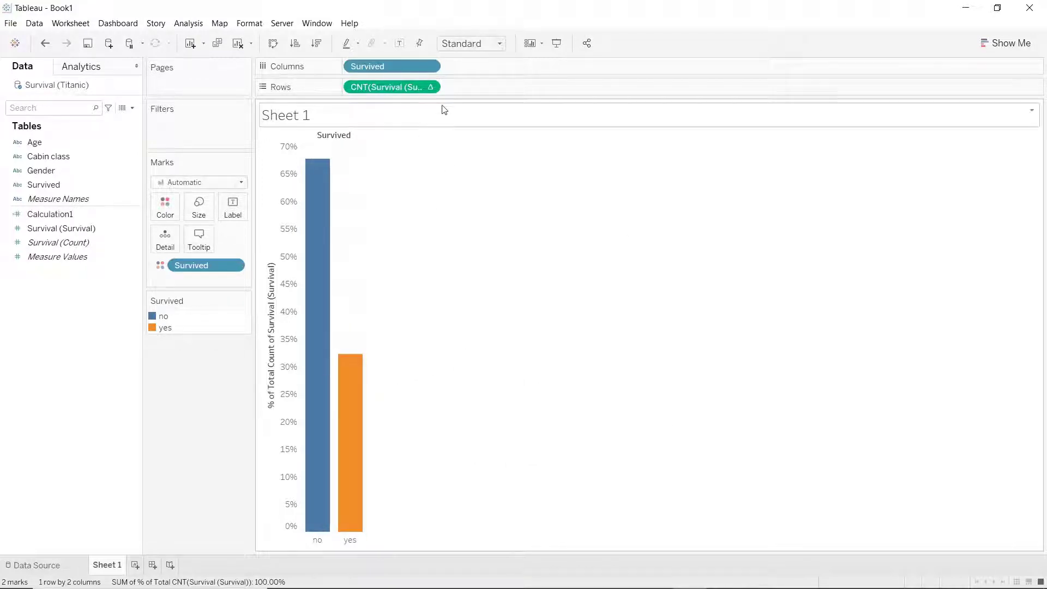
{"action": "left_click", "coordinate": [430, 87]}
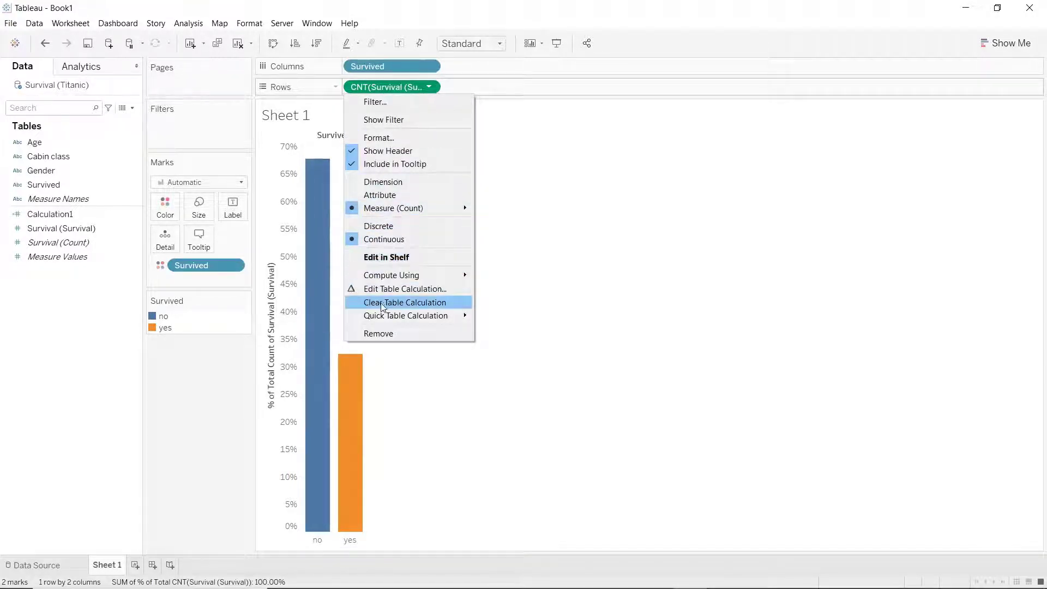
{"action": "left_click", "coordinate": [436, 304]}
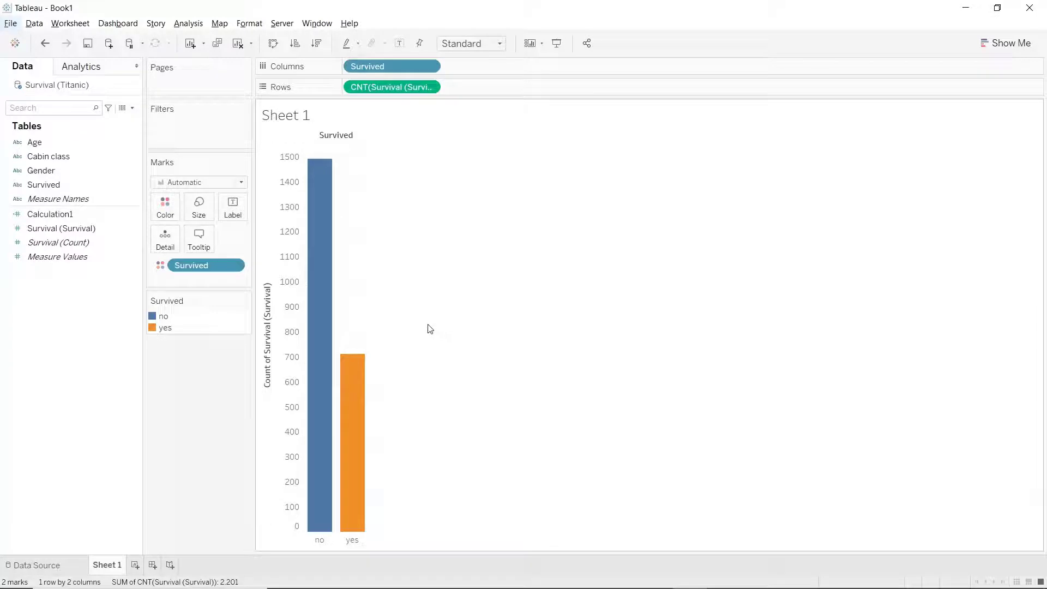
Step: Label each bar with its count: 1,490 on no and 711 on yes
{"action": "mouse_move", "coordinate": [318, 289]}
{"action": "mouse_move", "coordinate": [351, 384]}
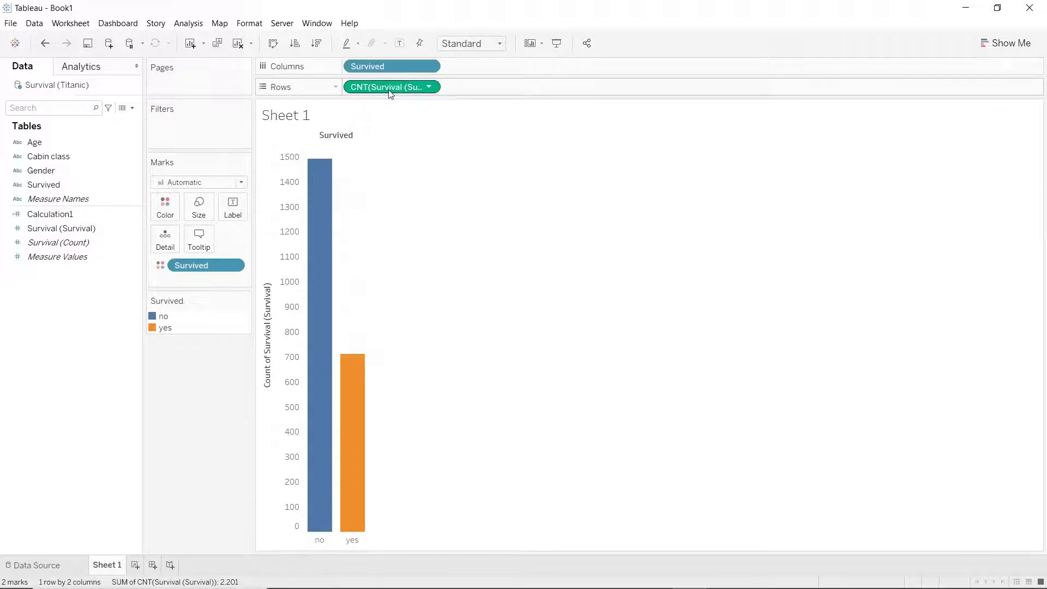
{"action": "left_click_drag", "start_coordinate": [390, 94], "coordinate": [239, 217]}
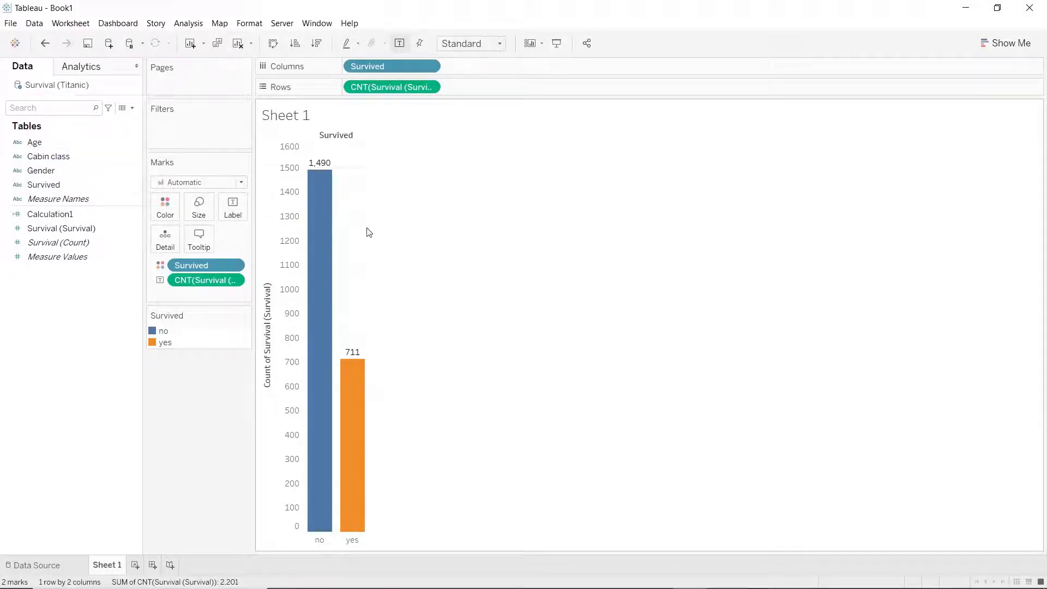
Step: Put Age on Columns and remove Survived, stacking adult and child bars by survival
{"action": "left_click_drag", "start_coordinate": [38, 143], "coordinate": [462, 66]}
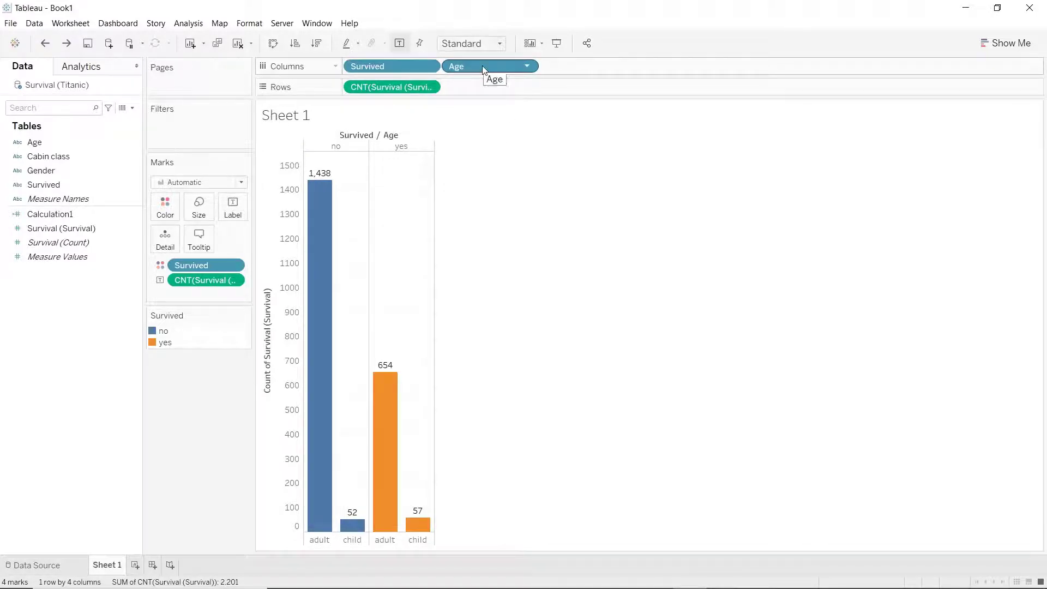
{"action": "left_click_drag", "start_coordinate": [470, 67], "coordinate": [370, 66]}
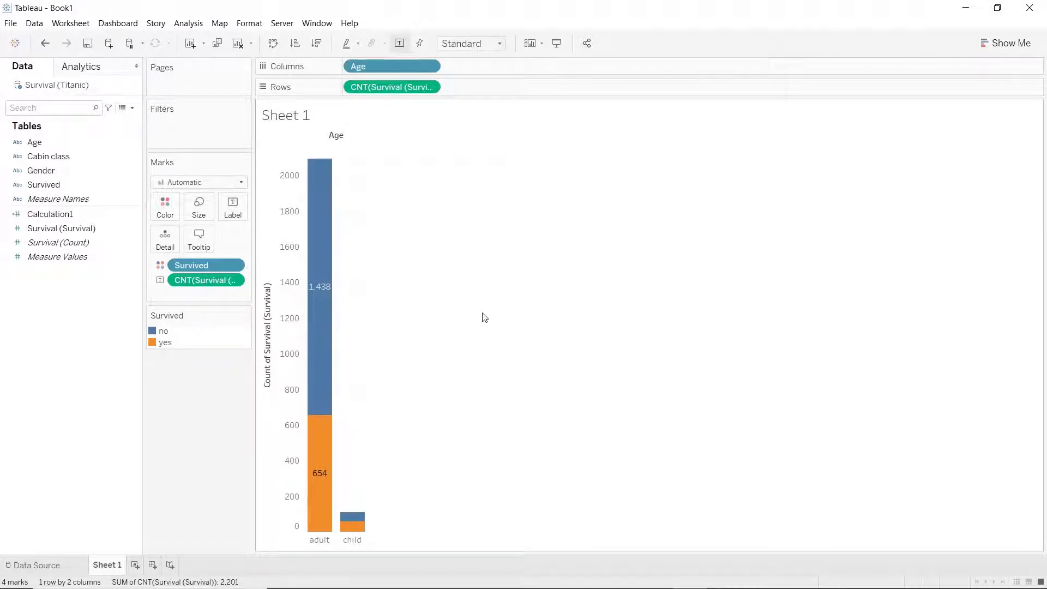
Step: Rename Sheet 1 to 'Age'
{"action": "double_click", "coordinate": [107, 565]}
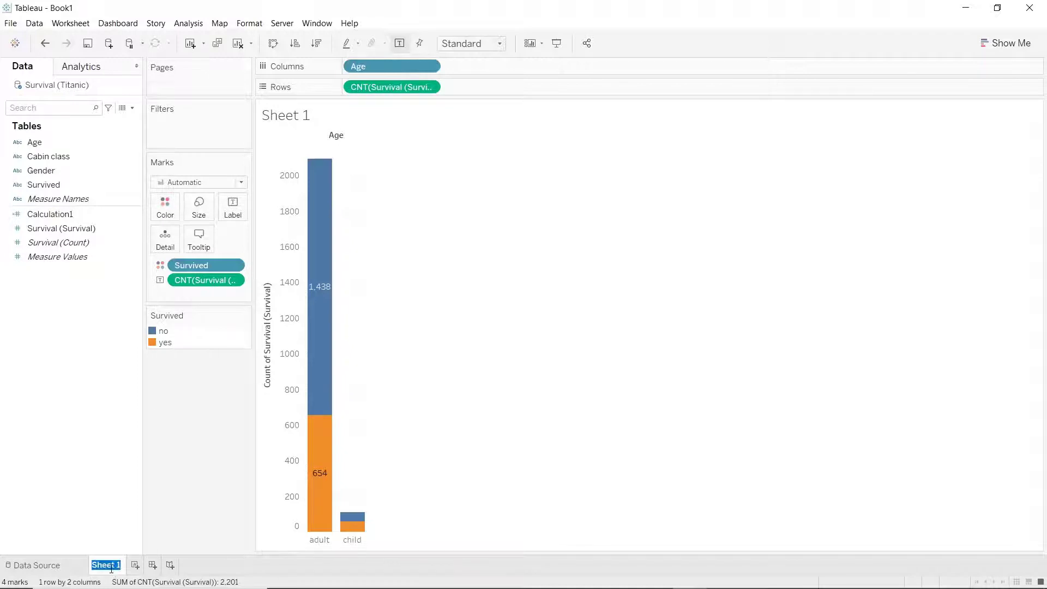
{"action": "type", "text": "Age"}
{"action": "key", "text": "Return"}
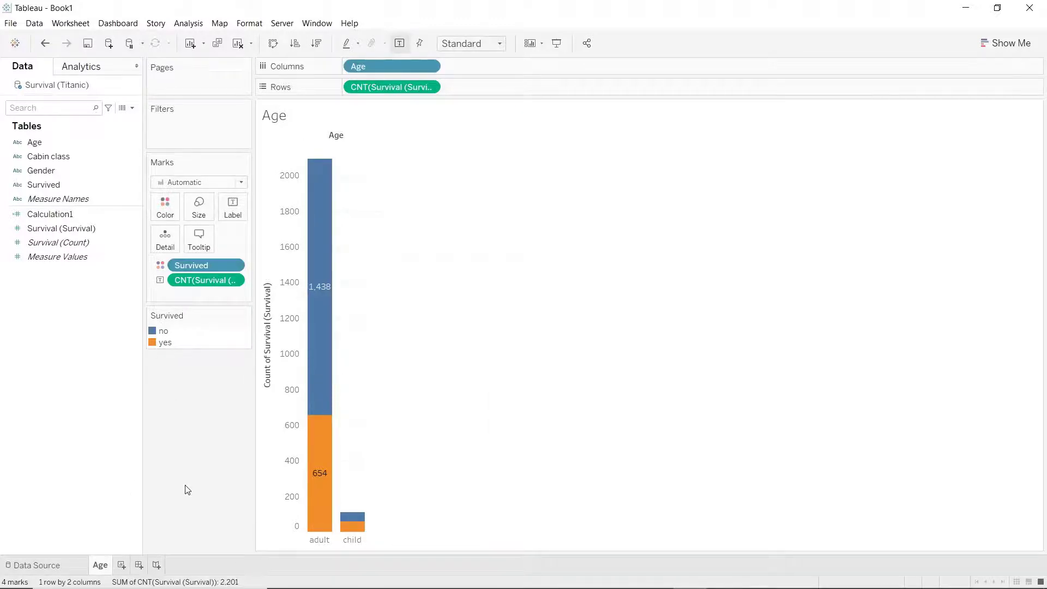
Step: Duplicate the Age sheet and name the copy 'Gender'
{"action": "key", "text": "alt"}
{"action": "right_click", "coordinate": [105, 564]}
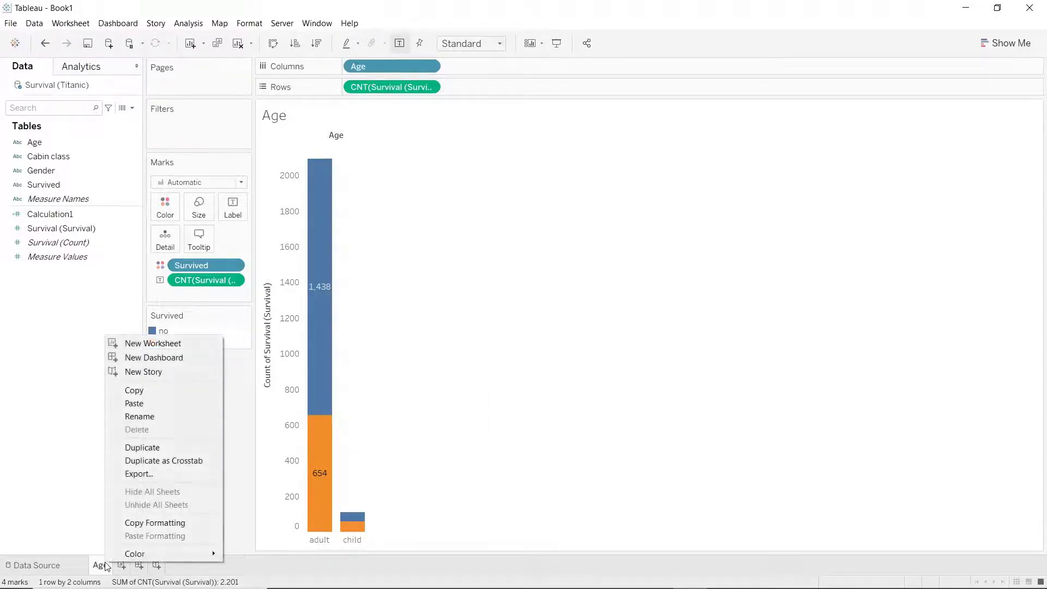
{"action": "left_click", "coordinate": [165, 447]}
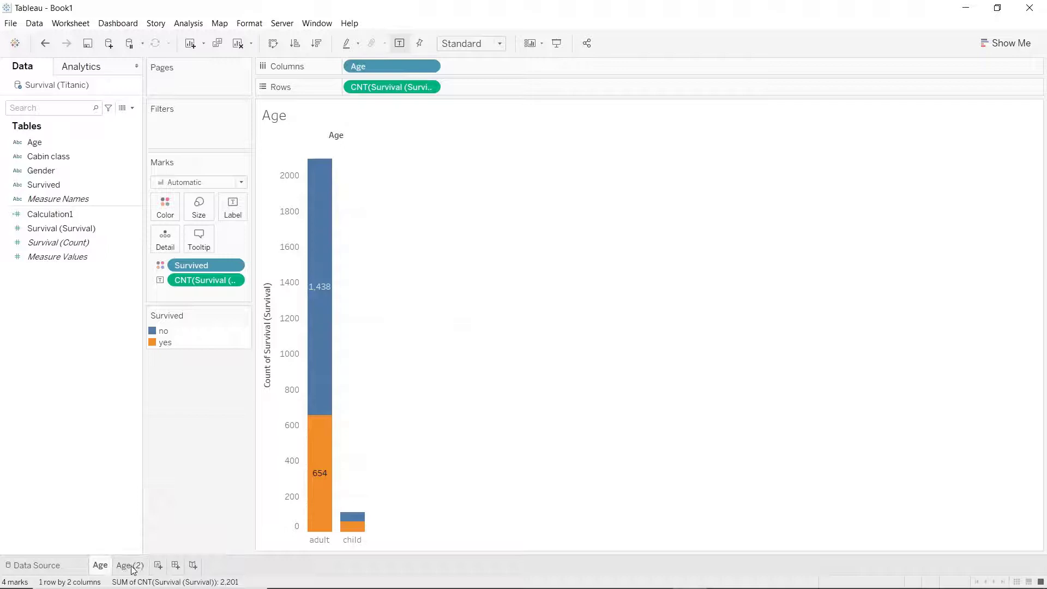
{"action": "double_click", "coordinate": [130, 565]}
{"action": "type", "text": "Gender"}
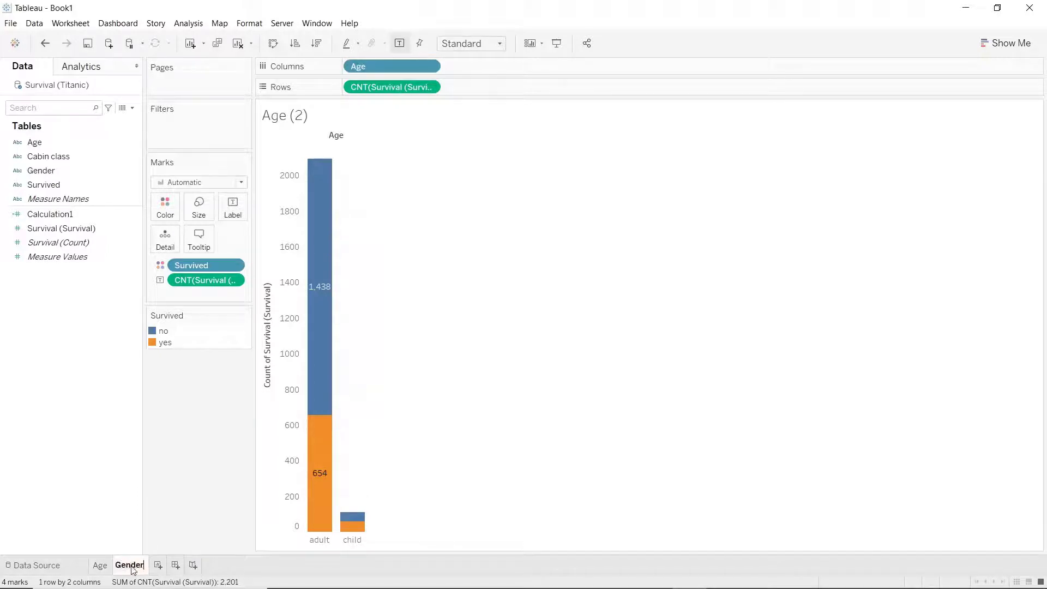
{"action": "key", "text": "Return"}
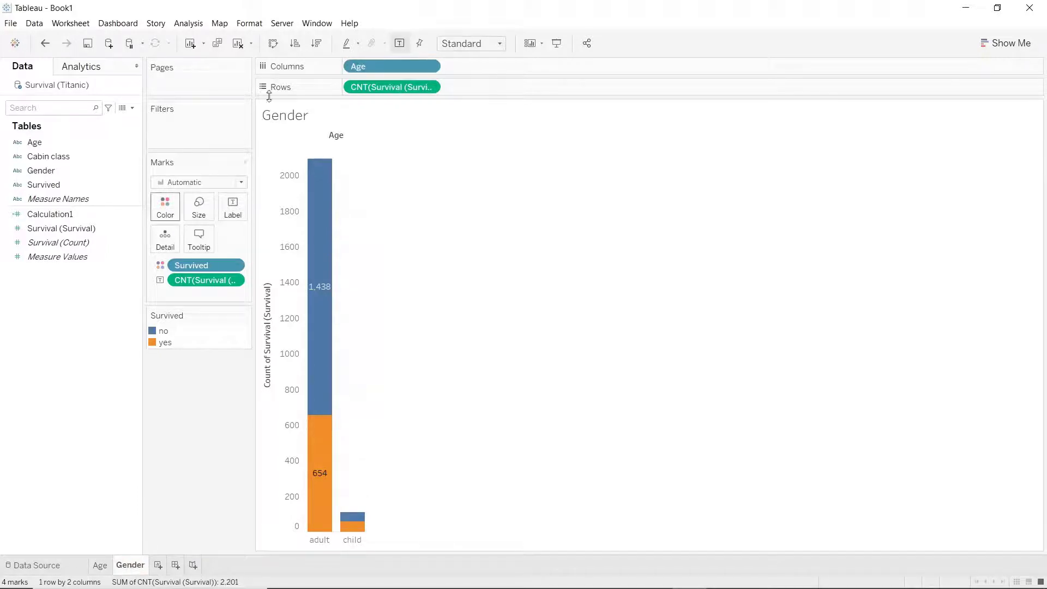
Step: Replace Age with Gender on Columns, stacking female and male survival counts
{"action": "mouse_move", "coordinate": [368, 63]}
{"action": "left_mouse_down"}
{"action": "mouse_move", "coordinate": [77, 148]}
{"action": "mouse_move", "coordinate": [57, 180]}
{"action": "mouse_move", "coordinate": [363, 65]}
{"action": "left_mouse_up"}
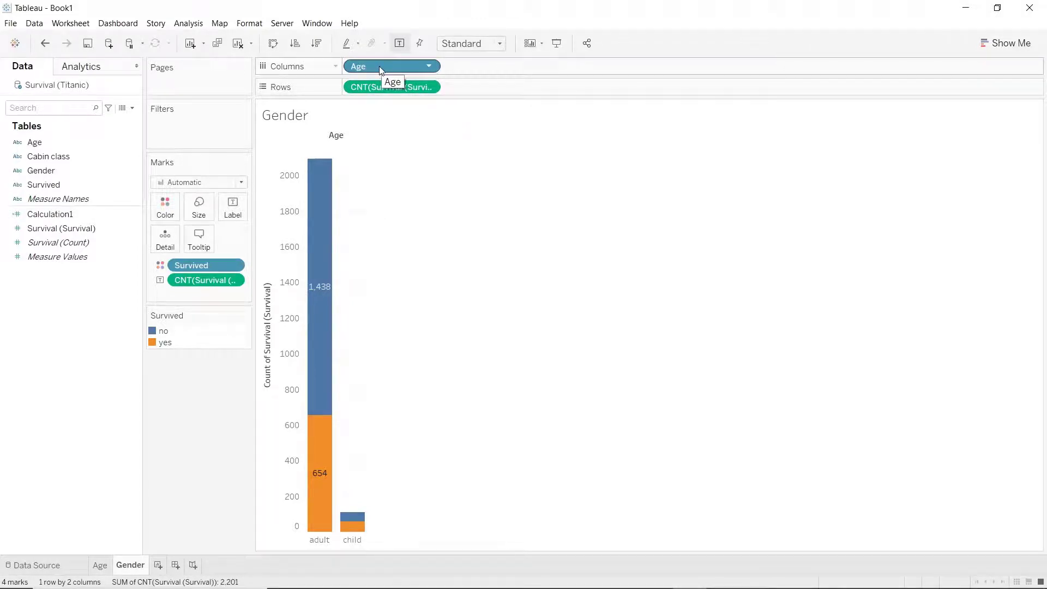
{"action": "left_click_drag", "start_coordinate": [364, 70], "coordinate": [220, 439]}
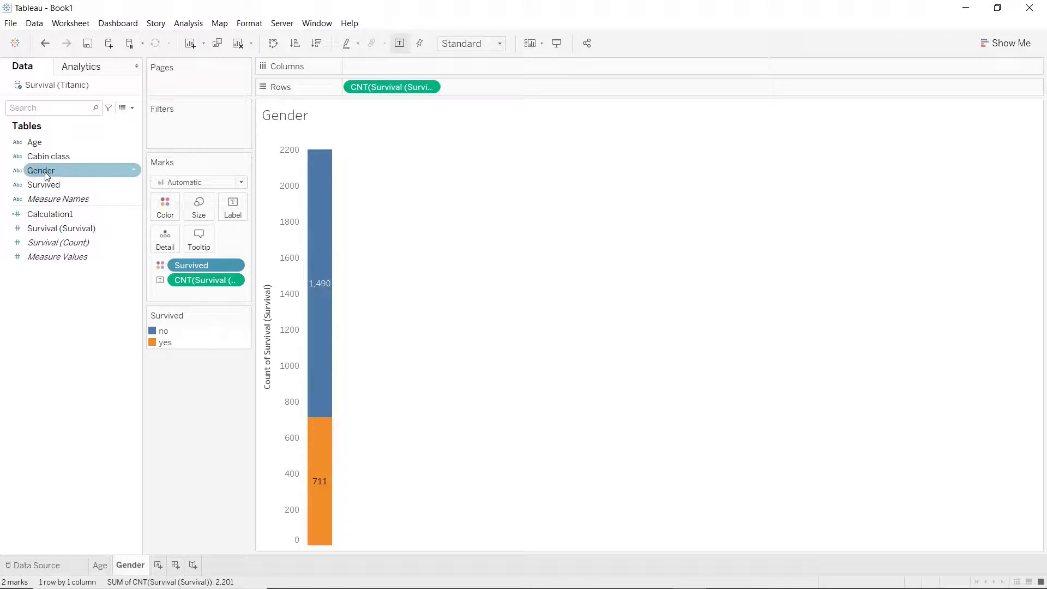
{"action": "left_click_drag", "start_coordinate": [48, 171], "coordinate": [379, 69]}
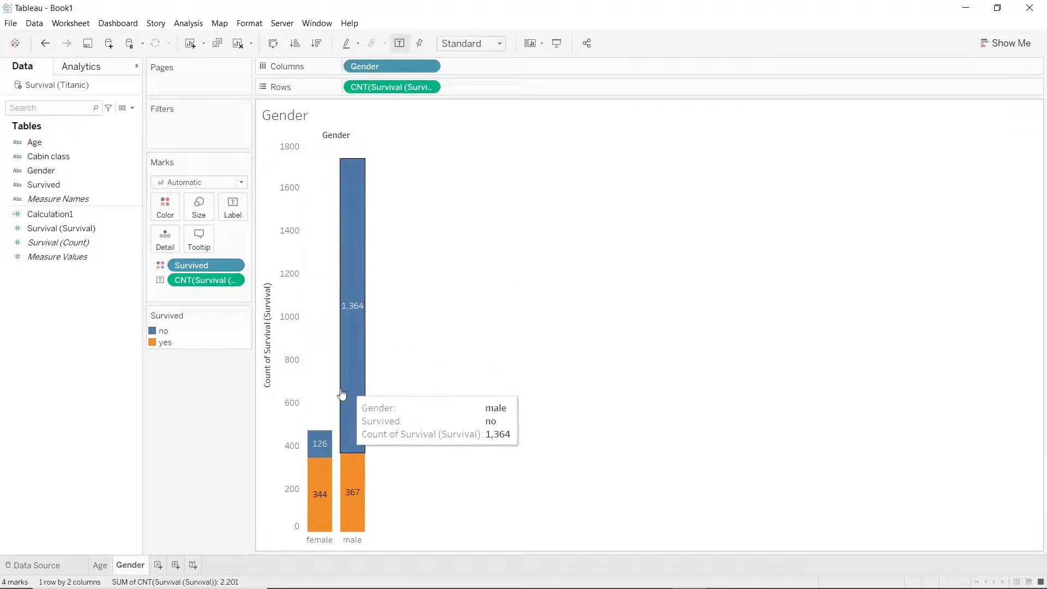
{"action": "mouse_move", "coordinate": [353, 485]}
{"action": "mouse_move", "coordinate": [347, 426]}
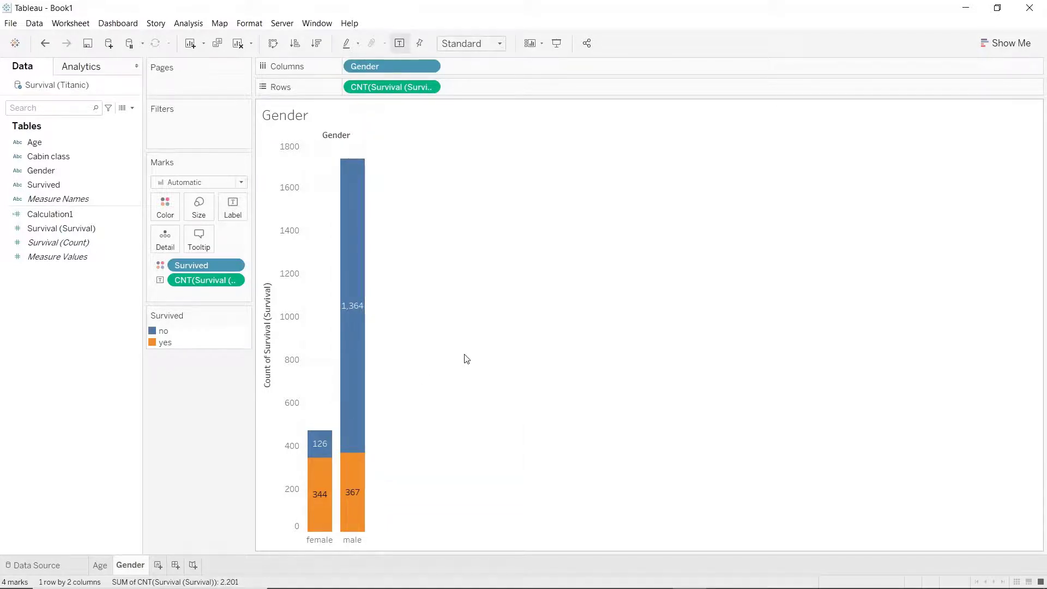
Step: Duplicate the Gender sheet, swap Gender for Cabin class, and name it 'Cabin Class'
{"action": "right_click", "coordinate": [136, 570]}
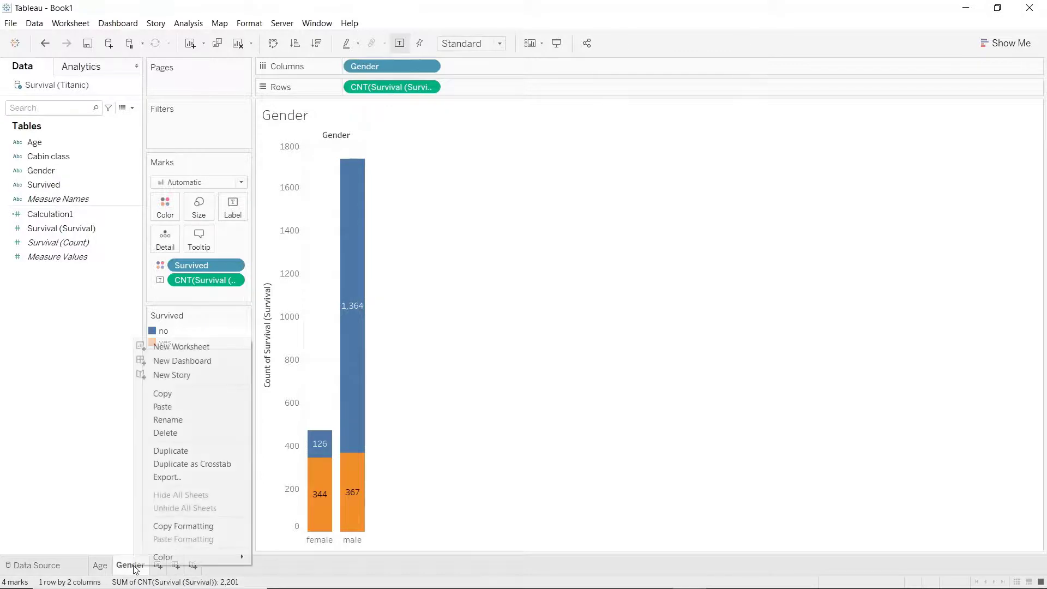
{"action": "left_click", "coordinate": [188, 452]}
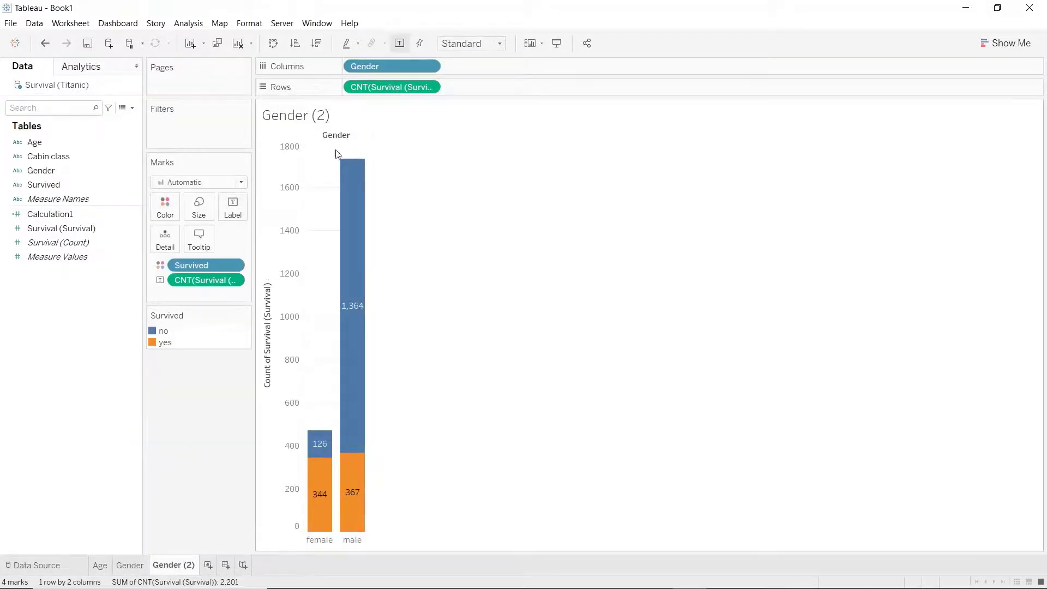
{"action": "left_click_drag", "start_coordinate": [370, 66], "coordinate": [90, 338]}
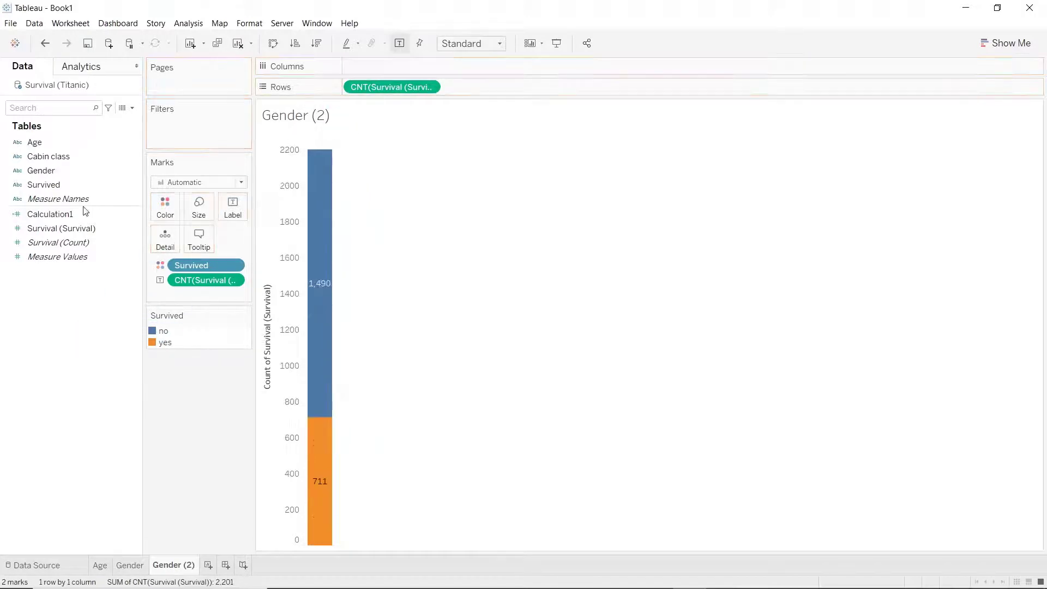
{"action": "left_click_drag", "start_coordinate": [48, 156], "coordinate": [384, 69]}
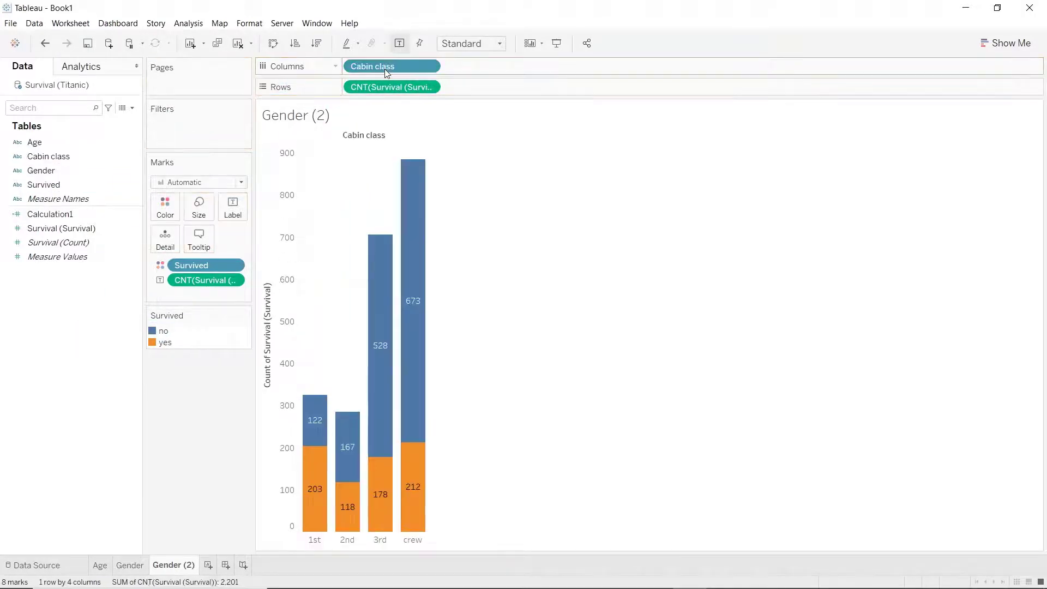
{"action": "double_click", "coordinate": [178, 565]}
{"action": "type", "text": "C"}
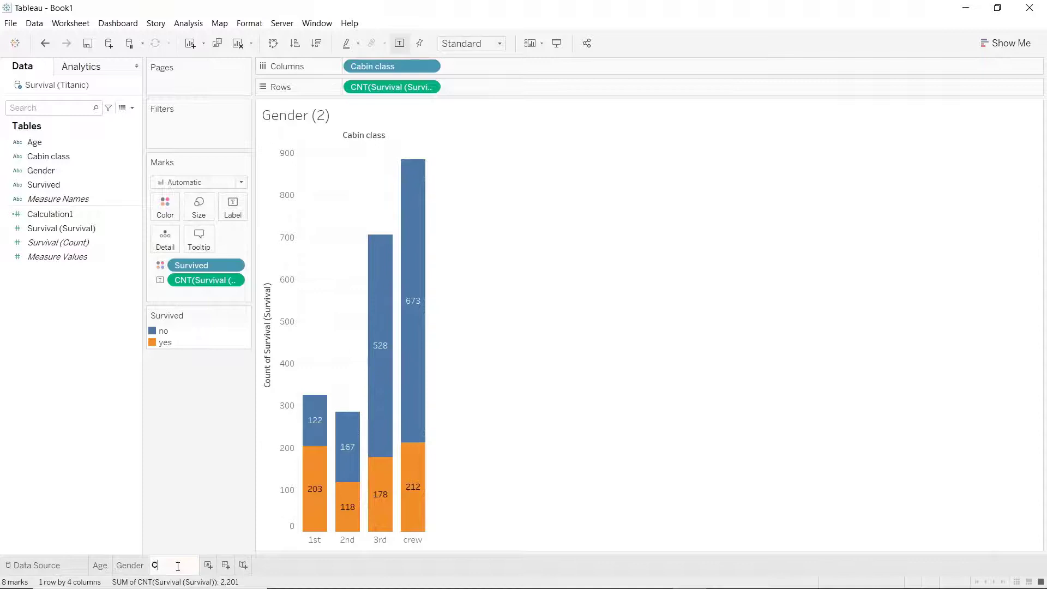
{"action": "type", "text": "abin Class"}
{"action": "key", "text": "Return"}
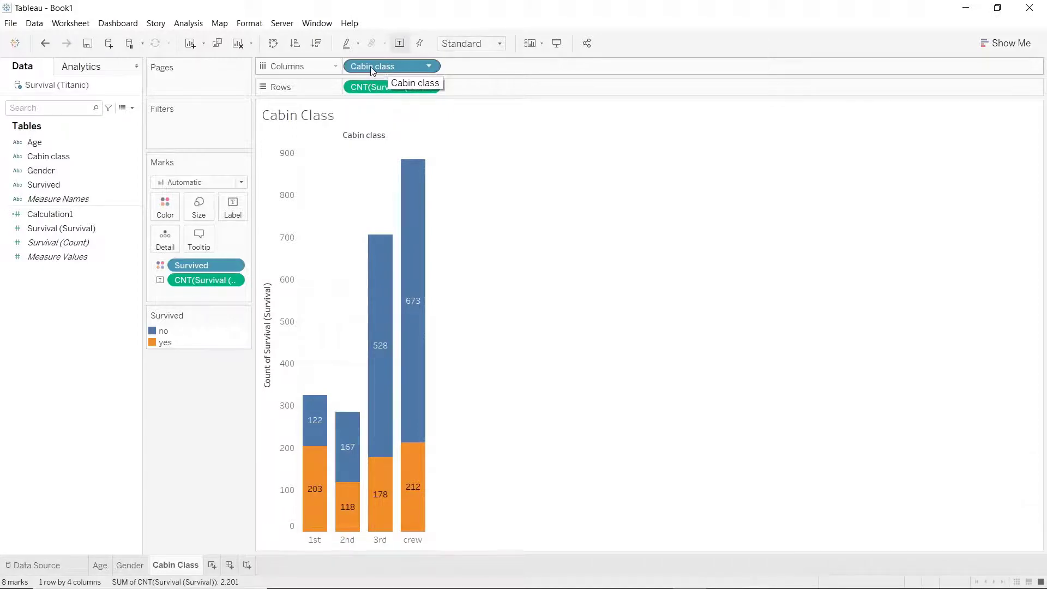
Step: Add a Cabin class filter excluding crew, leaving 1st, 2nd and 3rd class bars
{"action": "left_click_drag", "start_coordinate": [371, 70], "coordinate": [200, 138]}
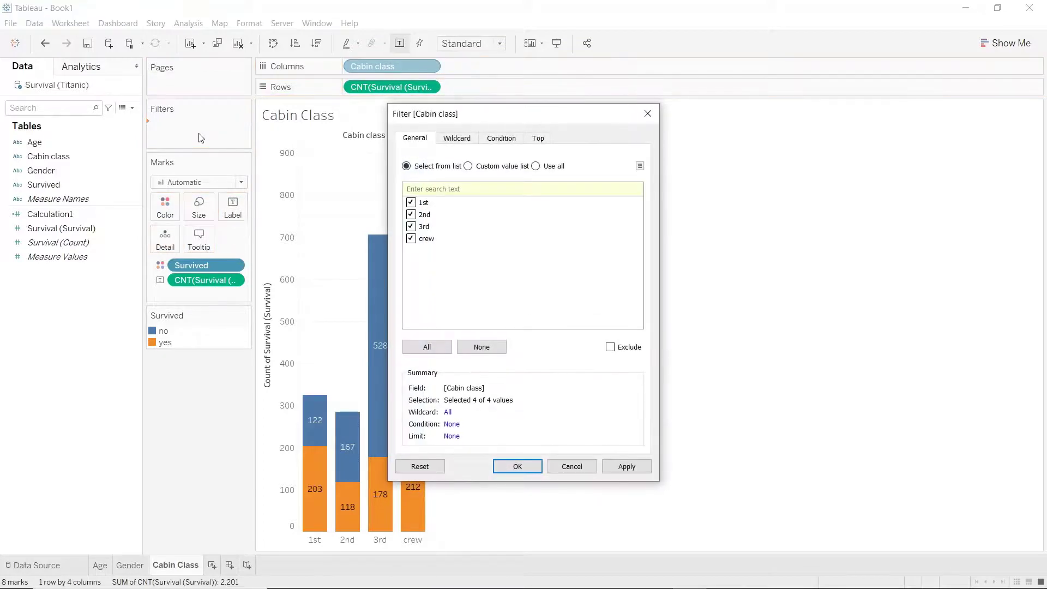
{"action": "key", "text": "alt"}
{"action": "left_click", "coordinate": [626, 466]}
{"action": "left_click", "coordinate": [522, 471]}
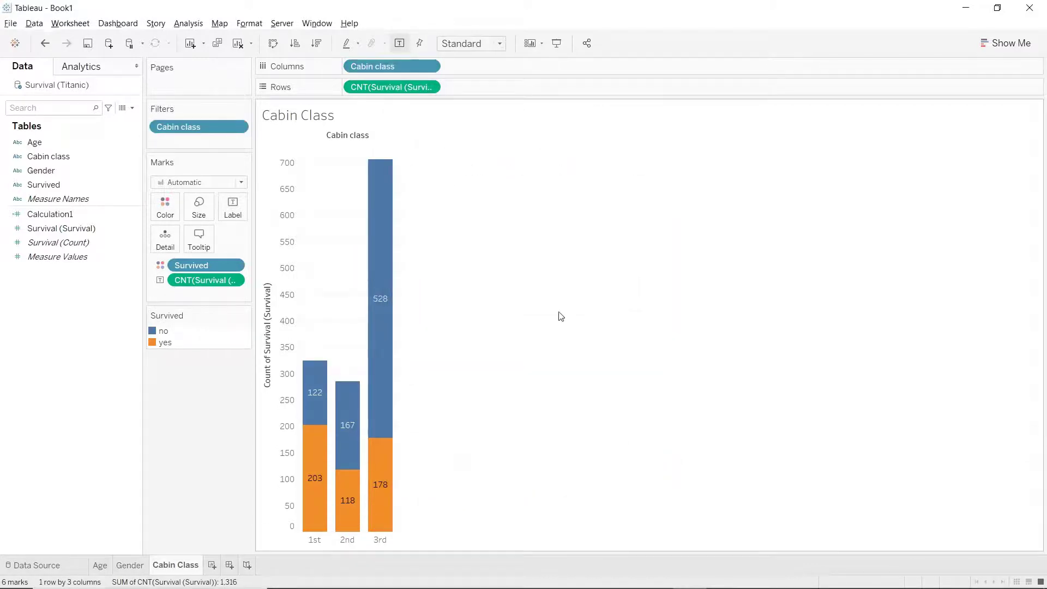
Step: Duplicate the Cabin Class sheet and split its survival bars by Gender
{"action": "right_click", "coordinate": [176, 567]}
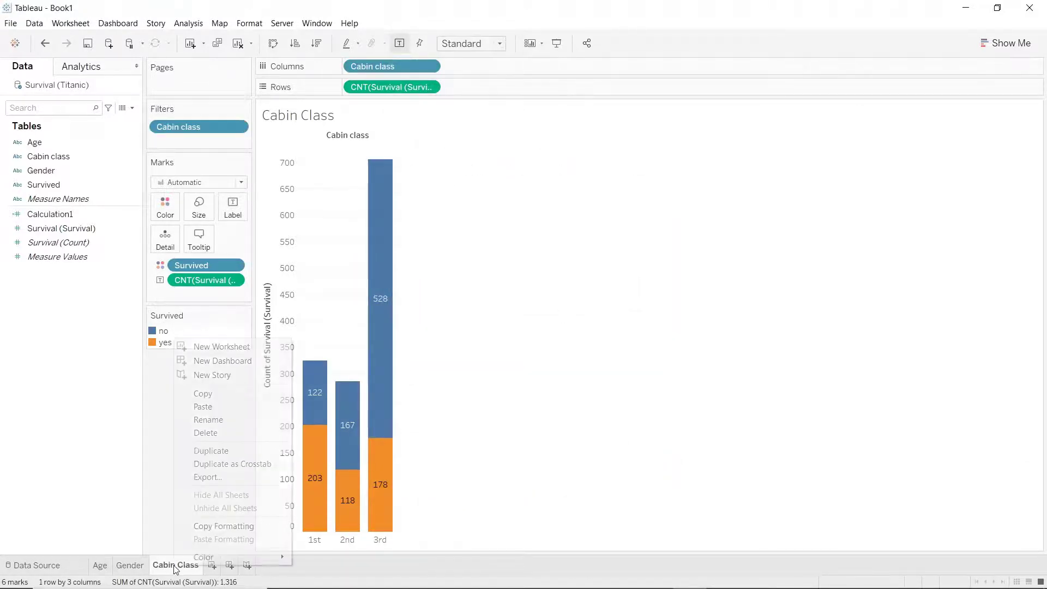
{"action": "left_click", "coordinate": [224, 453]}
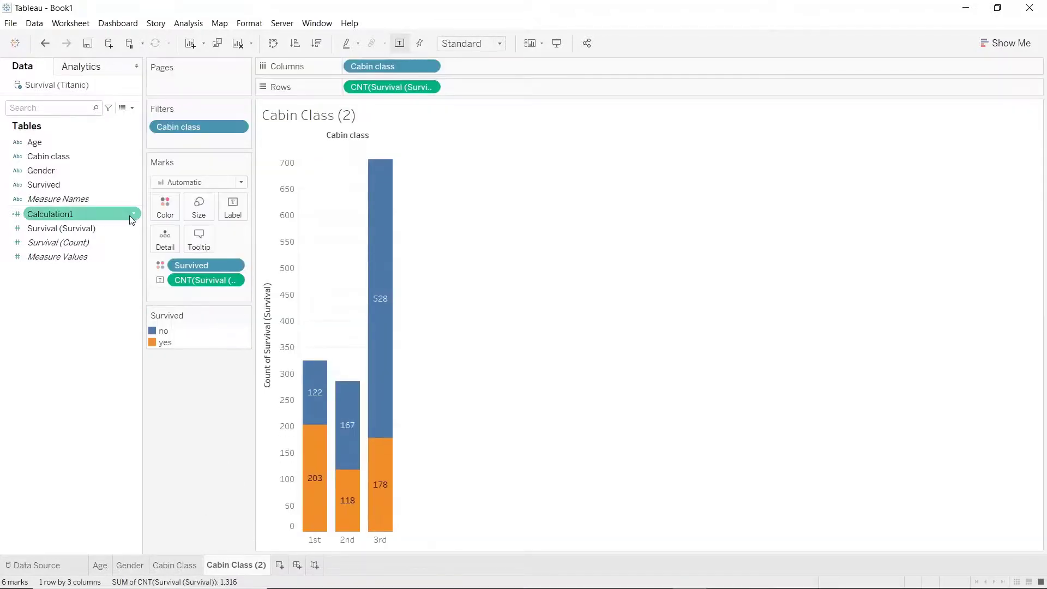
{"action": "left_click_drag", "start_coordinate": [49, 172], "coordinate": [478, 67]}
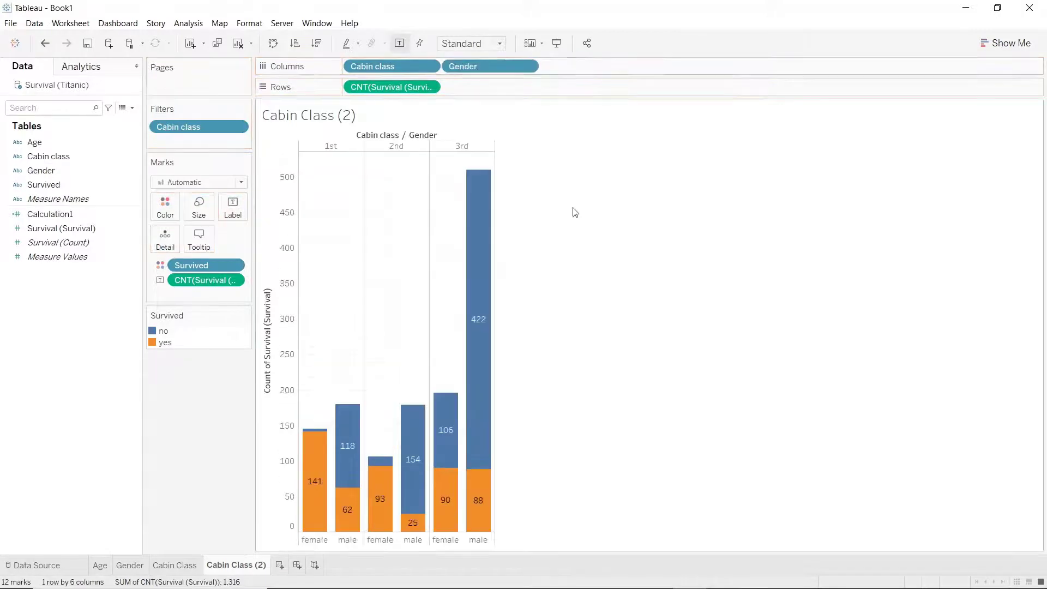
Step: Rename the copied sheet to 'Cabin vs Gender'
{"action": "double_click", "coordinate": [233, 565]}
{"action": "type", "text": "C"}
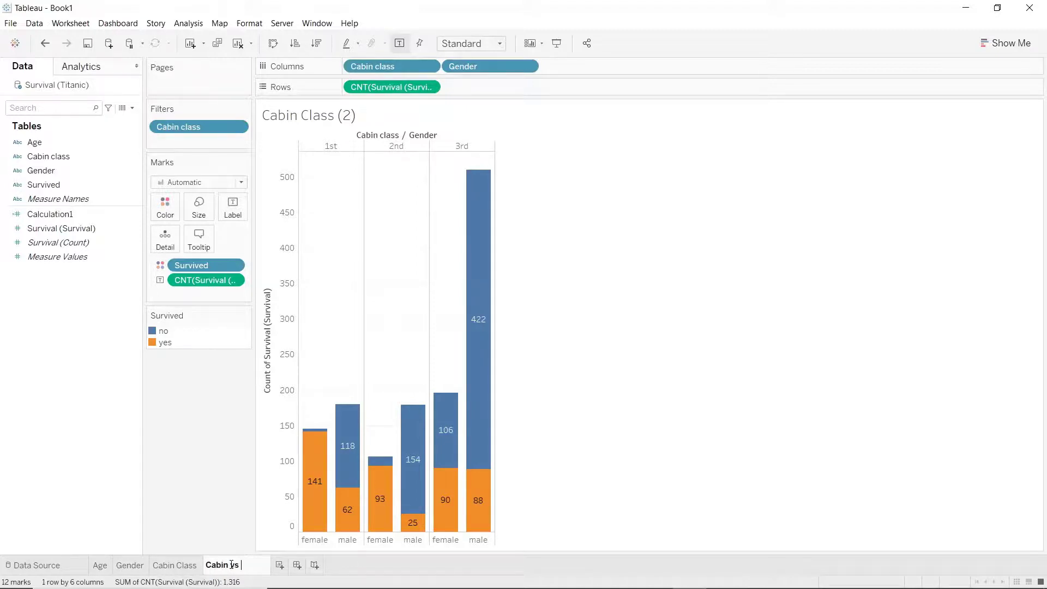
{"action": "type", "text": "abin vs Gender"}
{"action": "key", "text": "Return"}
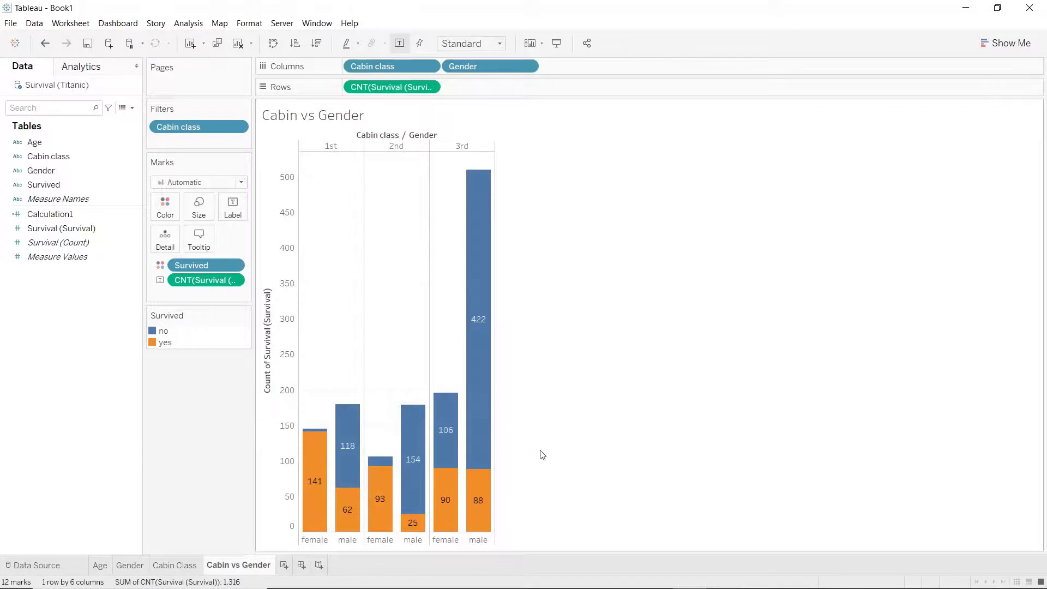
{"action": "mouse_move", "coordinate": [449, 448]}
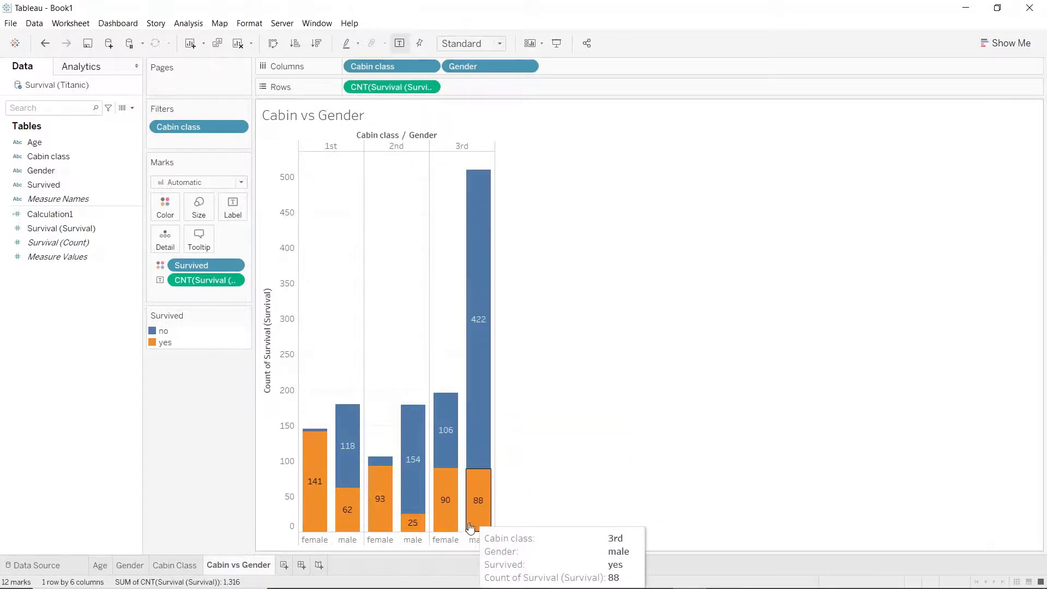
{"action": "mouse_move", "coordinate": [478, 420]}
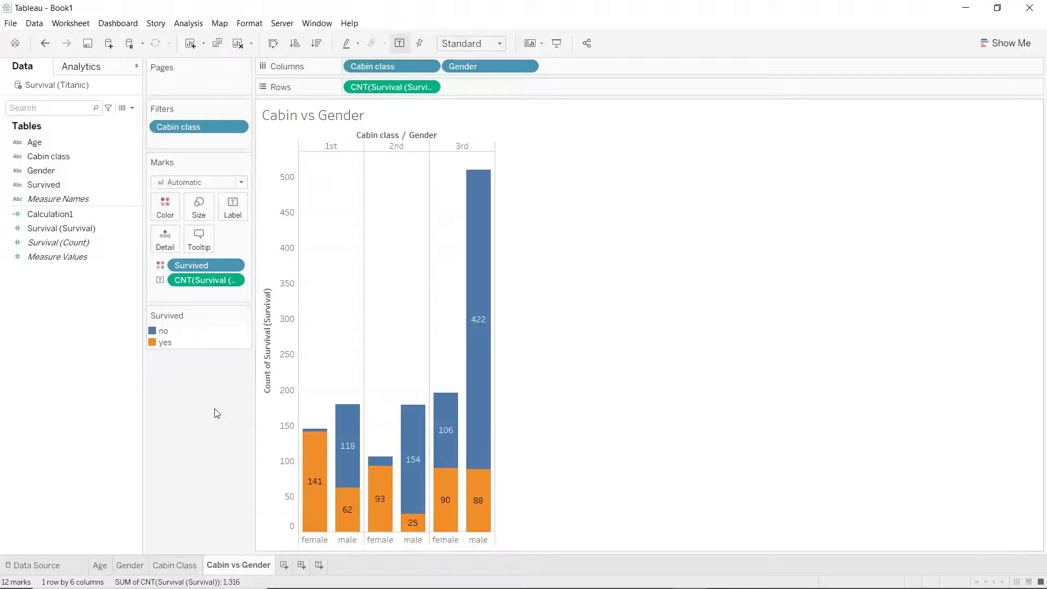
{"action": "left_click", "coordinate": [173, 565]}
{"action": "left_click", "coordinate": [125, 566]}
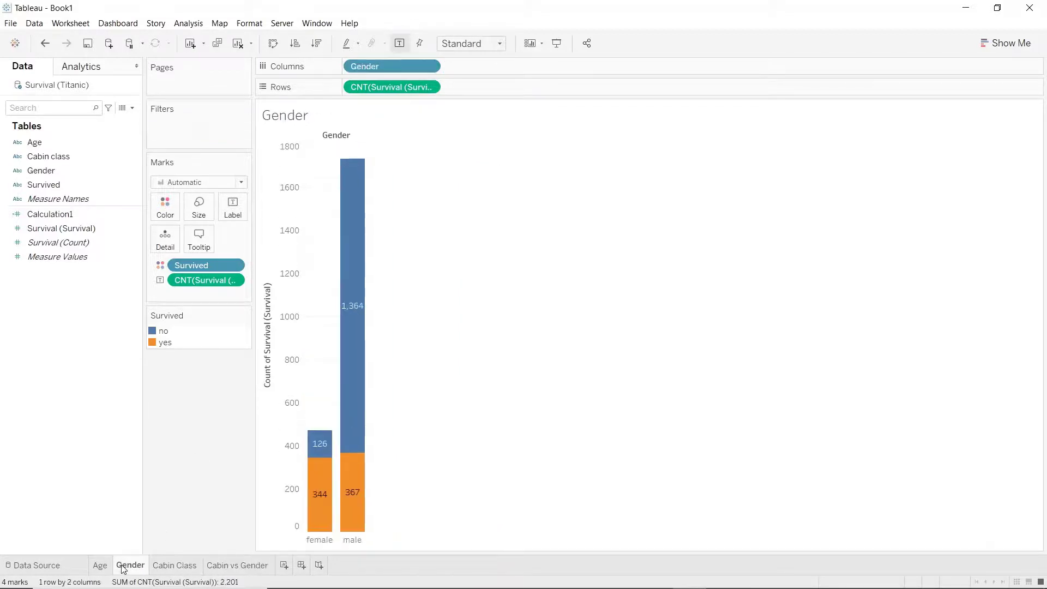
{"action": "left_click", "coordinate": [238, 565]}
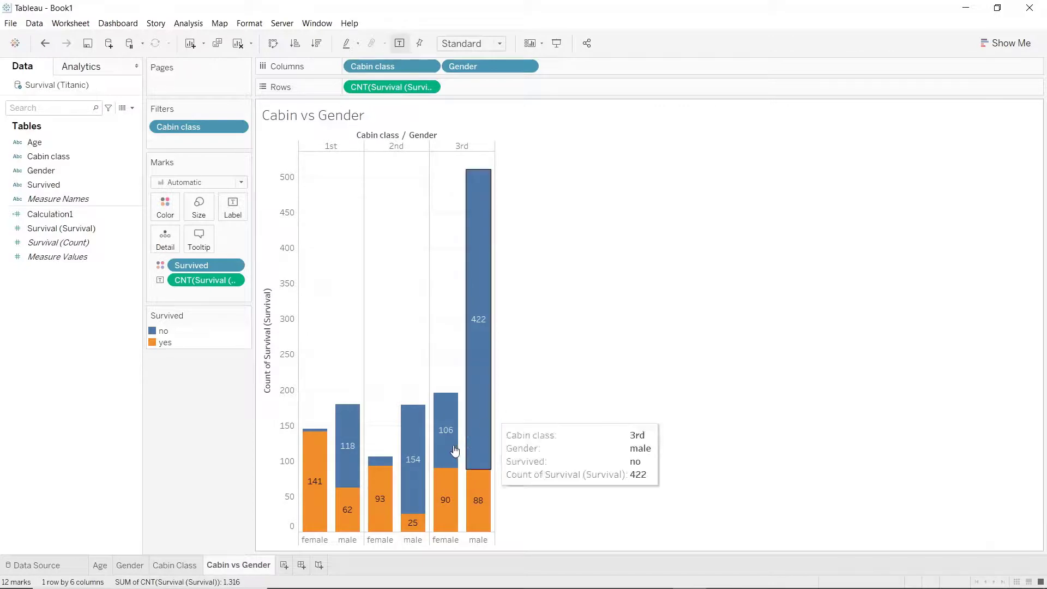
Step: Add a new worksheet with Calculation1 on Columns
{"action": "left_click", "coordinate": [285, 567]}
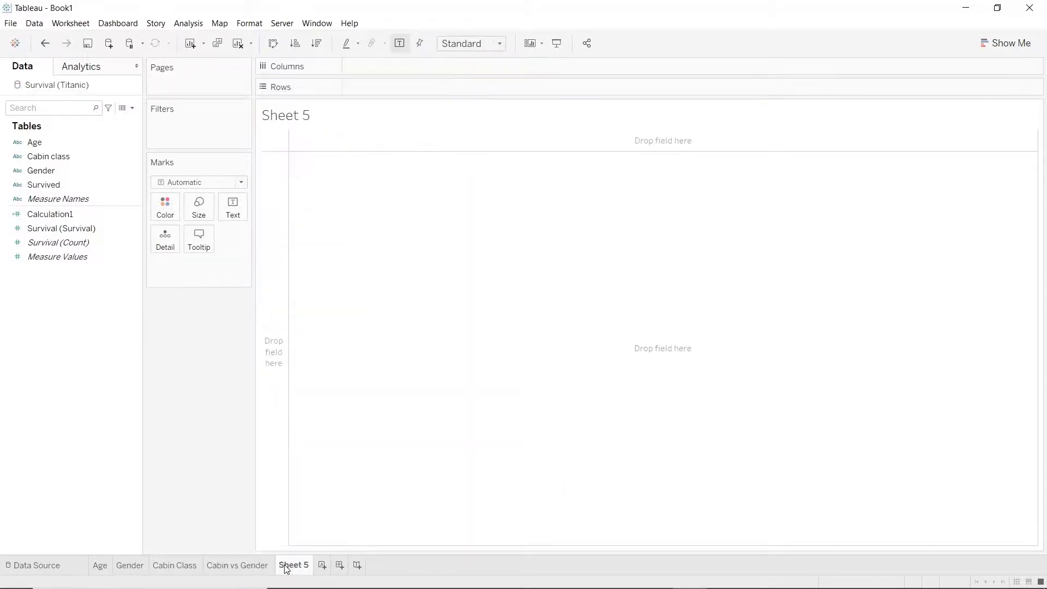
{"action": "left_click", "coordinate": [63, 218]}
{"action": "left_click_drag", "start_coordinate": [62, 218], "coordinate": [387, 66]}
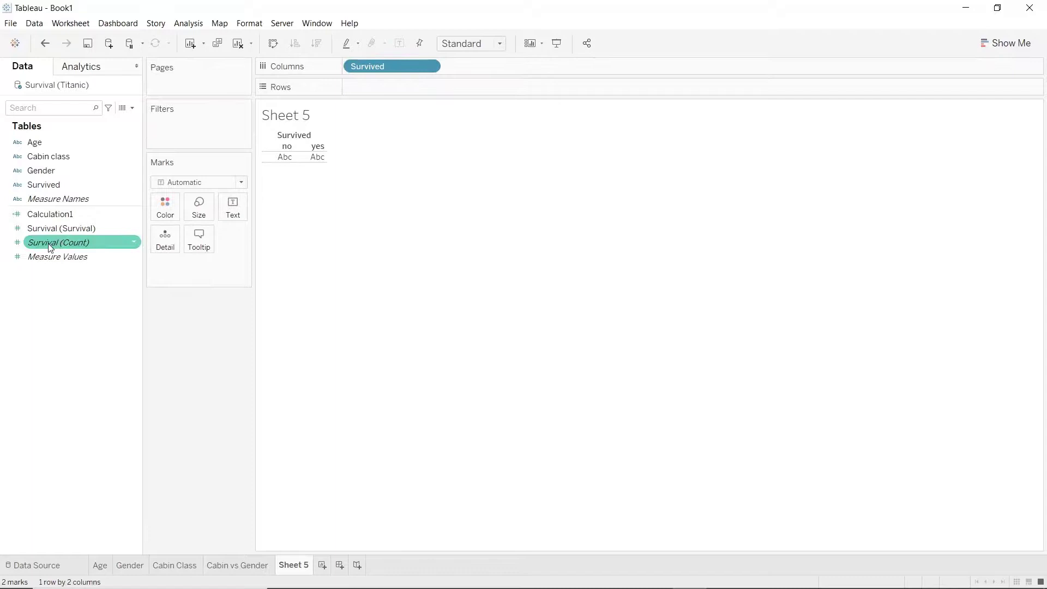
Step: Chart Count of Survival on Rows, coloured by Survived (1,490 no, 711 yes)
{"action": "left_click_drag", "start_coordinate": [50, 231], "coordinate": [376, 90]}
{"action": "left_click", "coordinate": [429, 86]}
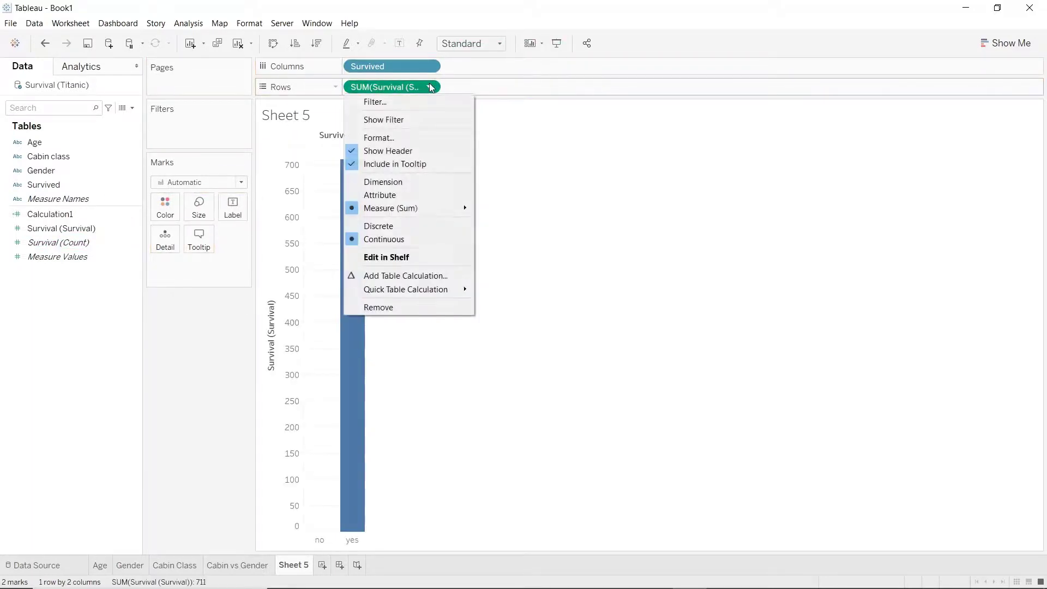
{"action": "mouse_move", "coordinate": [413, 209]}
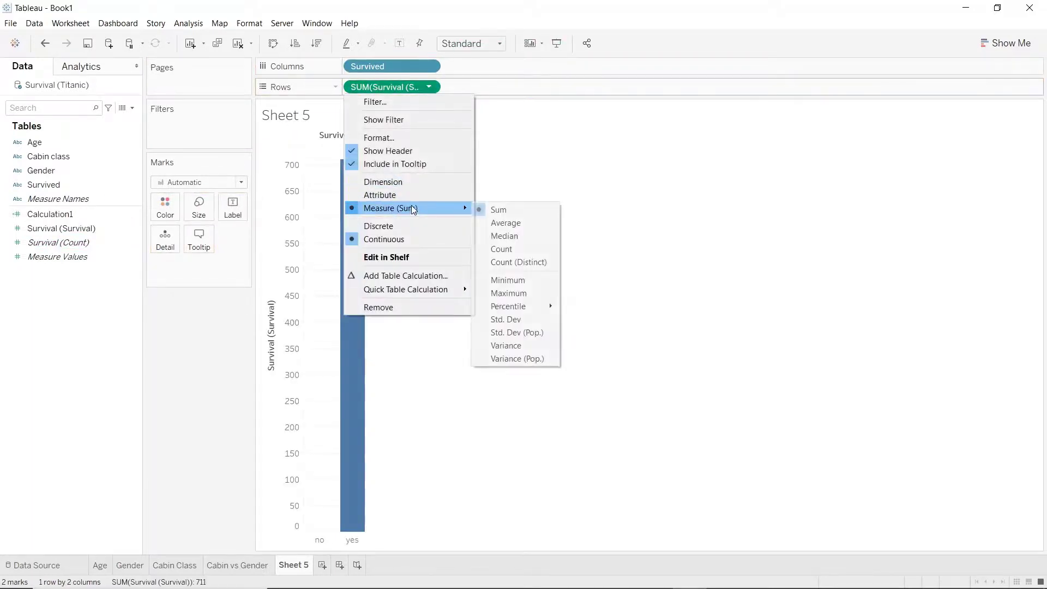
{"action": "left_click", "coordinate": [517, 249]}
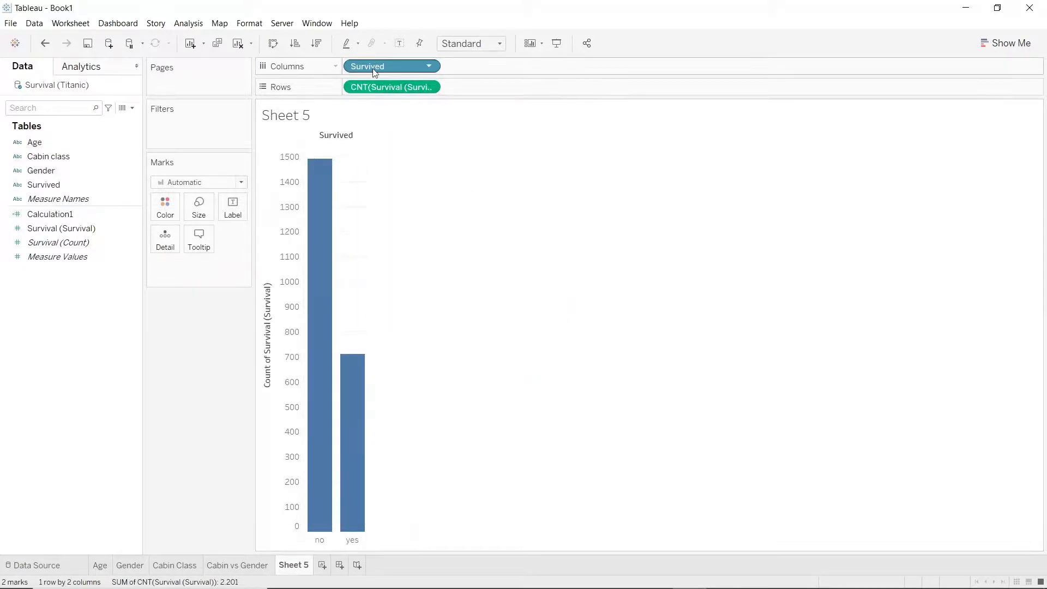
{"action": "left_click_drag", "start_coordinate": [375, 72], "coordinate": [176, 213]}
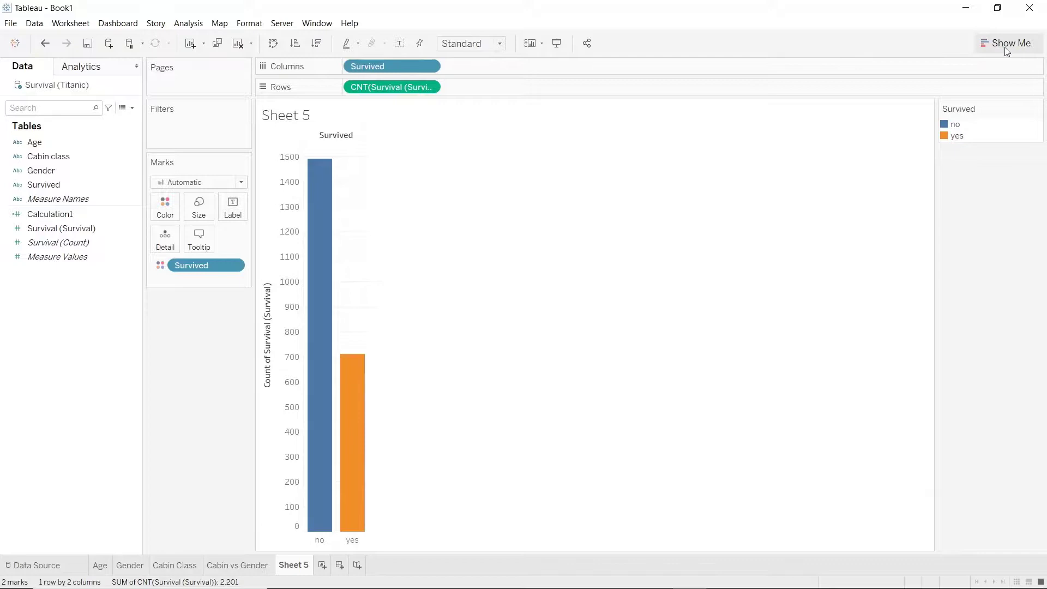
Step: Turn the bars into an enlarged pie chart with slices labelled by counts 1,490 and 711
{"action": "left_click", "coordinate": [1010, 34]}
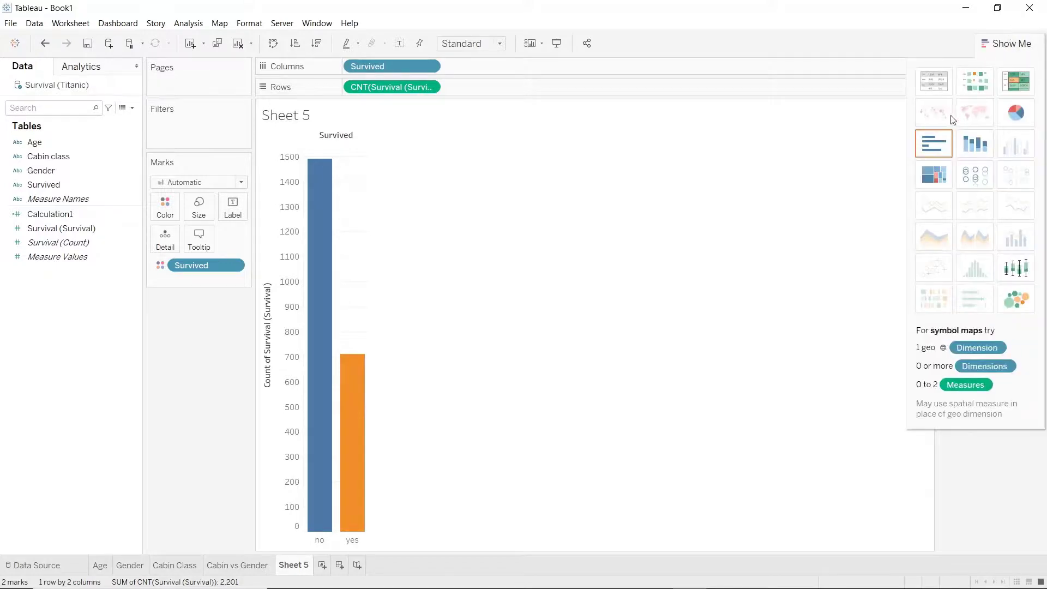
{"action": "left_click", "coordinate": [1025, 121]}
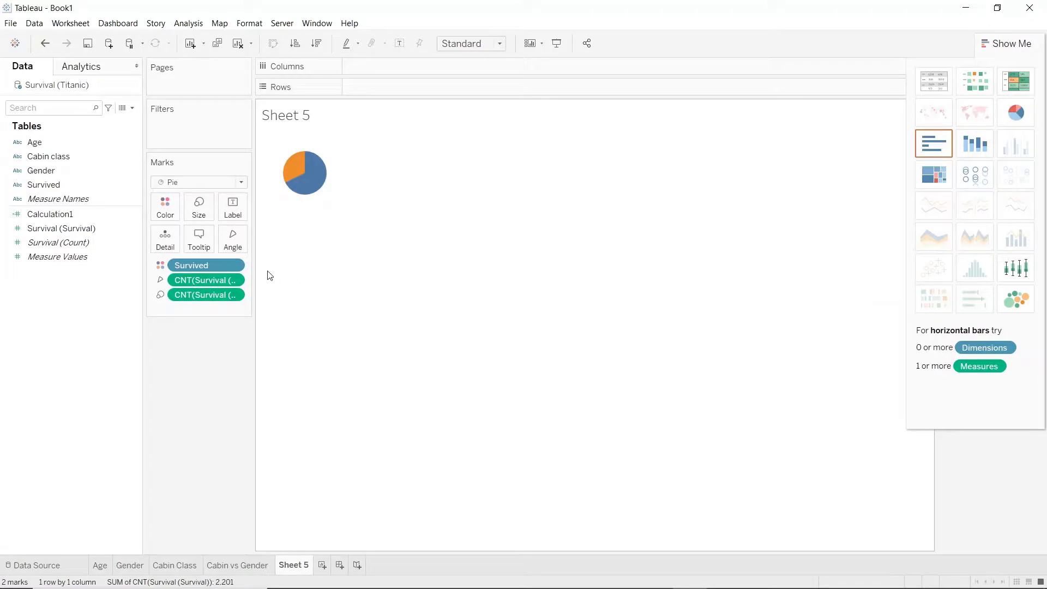
{"action": "left_click_drag", "start_coordinate": [210, 263], "coordinate": [234, 207]}
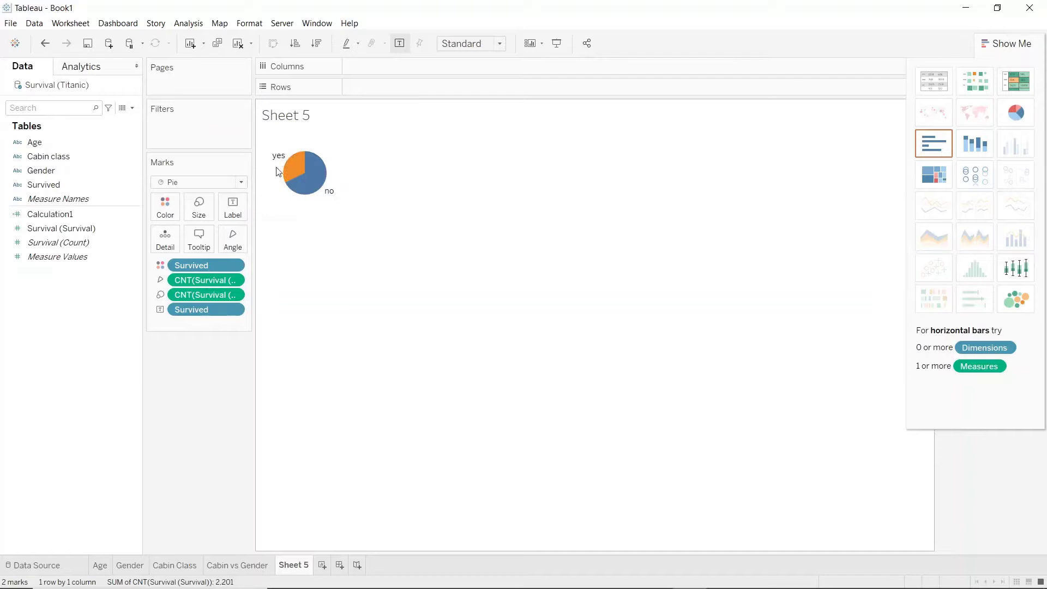
{"action": "mouse_move", "coordinate": [330, 198]}
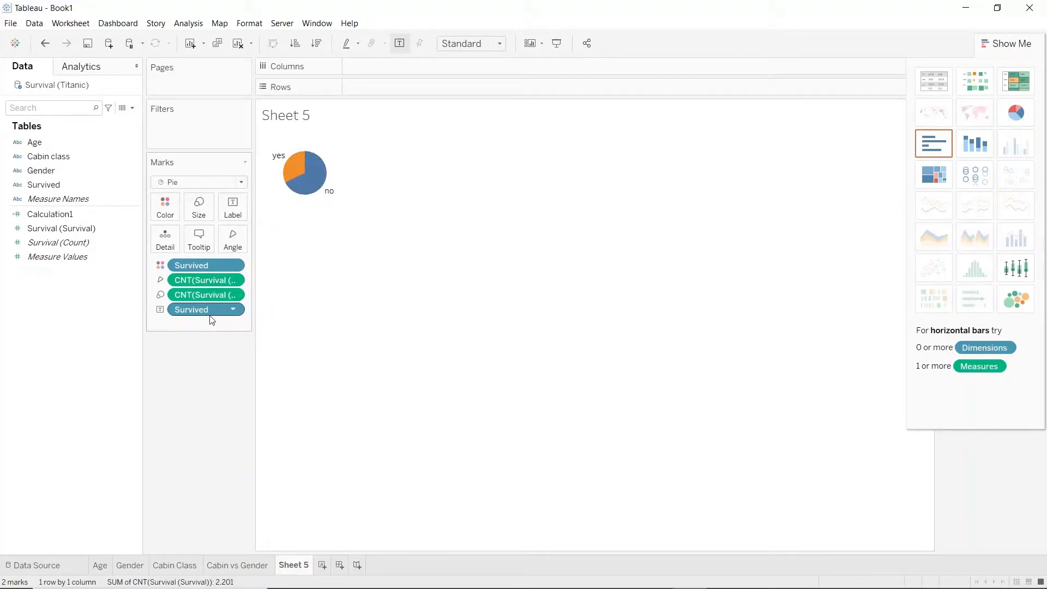
{"action": "left_click_drag", "start_coordinate": [195, 306], "coordinate": [189, 378]}
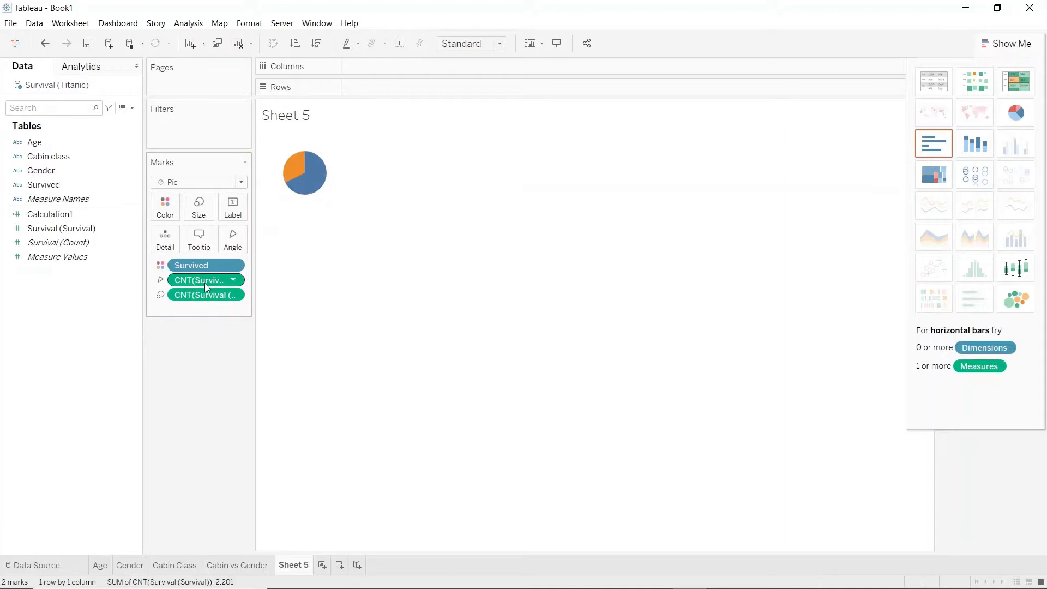
{"action": "left_click_drag", "start_coordinate": [205, 284], "coordinate": [241, 215]}
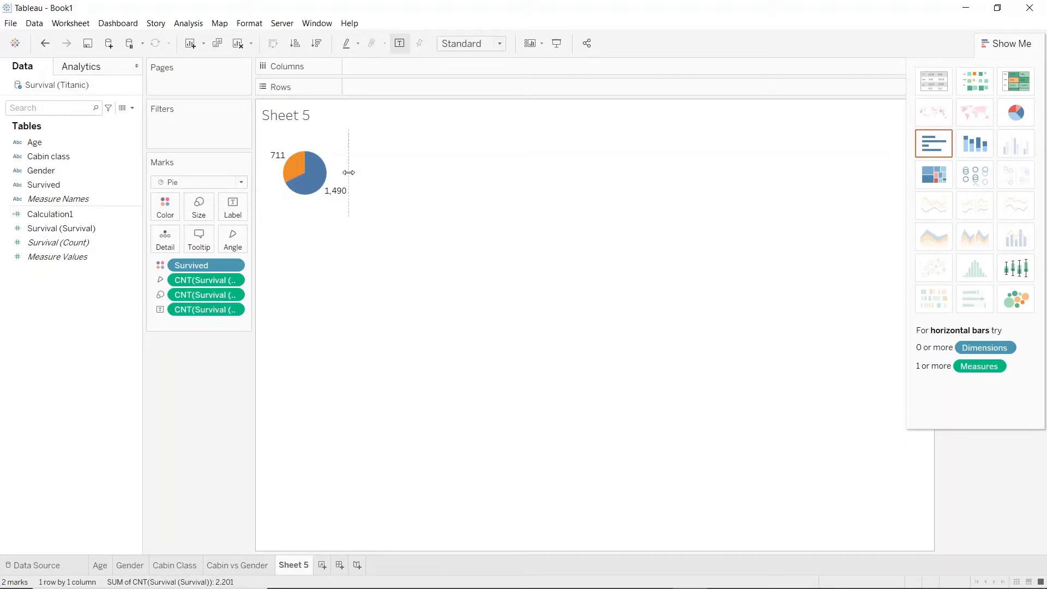
{"action": "left_click_drag", "start_coordinate": [349, 172], "coordinate": [494, 174]}
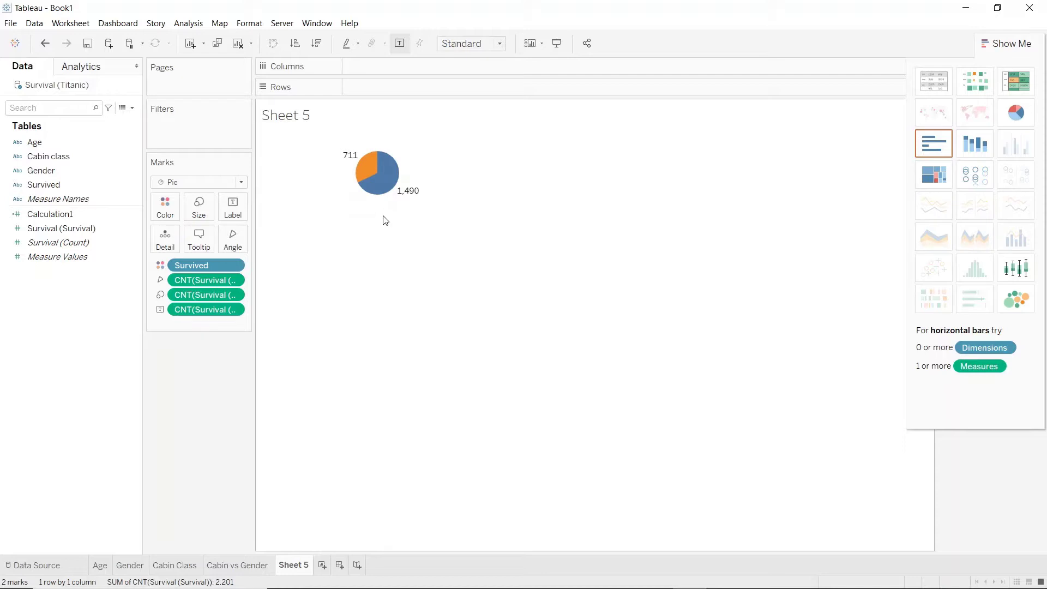
{"action": "left_click_drag", "start_coordinate": [384, 216], "coordinate": [377, 422]}
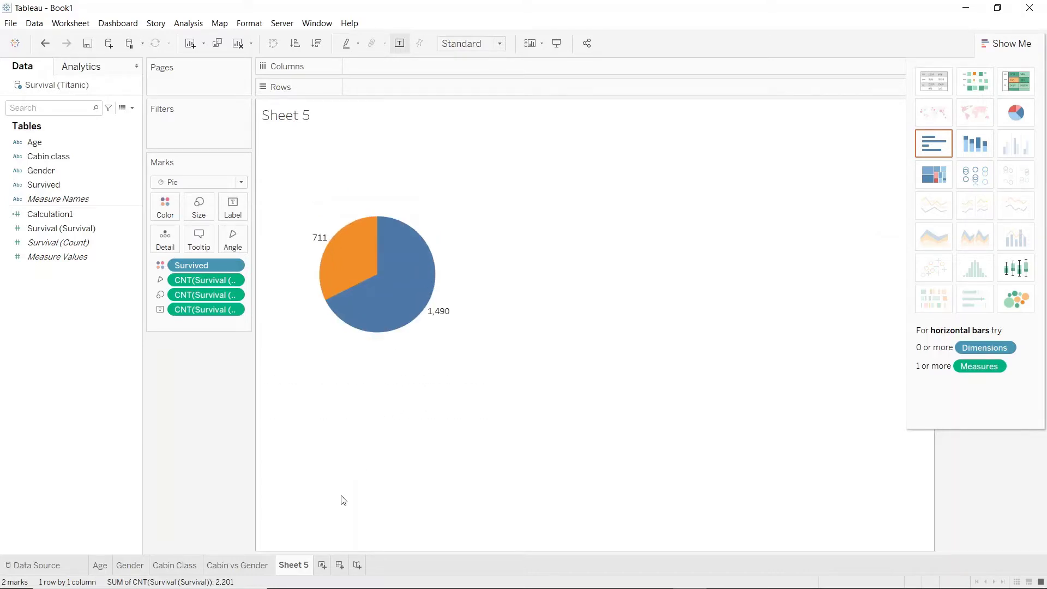
Step: Rename Sheet 5 to 'Pie'
{"action": "double_click", "coordinate": [290, 568]}
{"action": "type", "text": "Pie"}
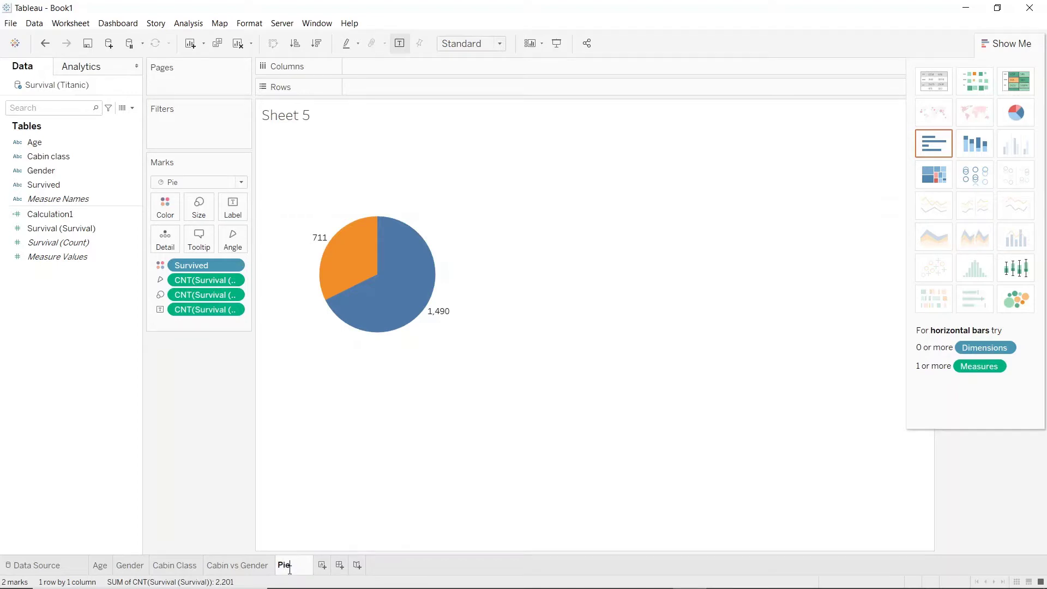
{"action": "key", "text": "Return"}
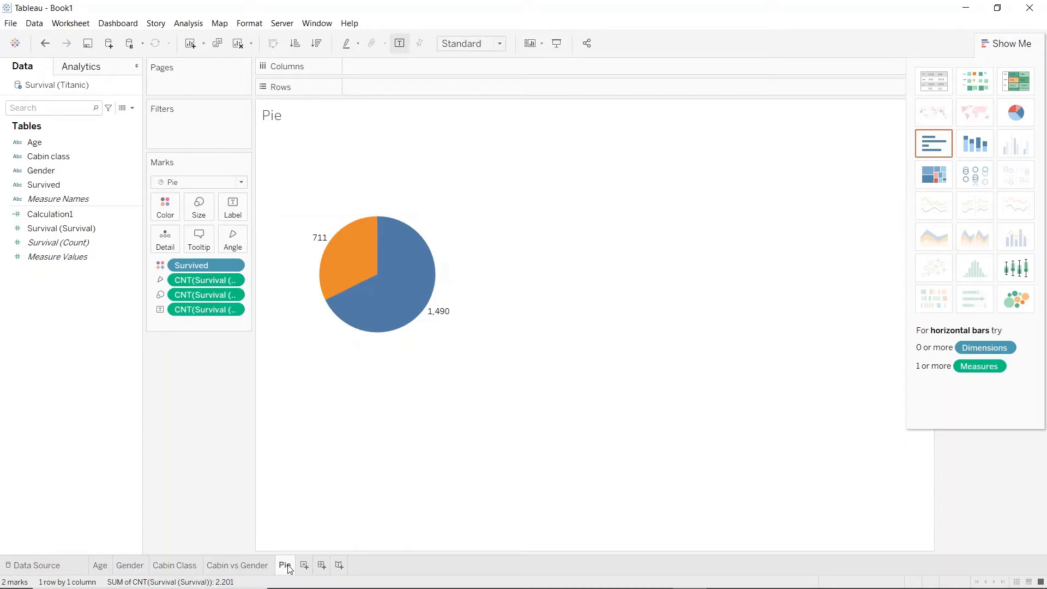
Step: Create Dashboard 1 and set its size to Generic Desktop (1366 x 768)
{"action": "left_click", "coordinate": [322, 566]}
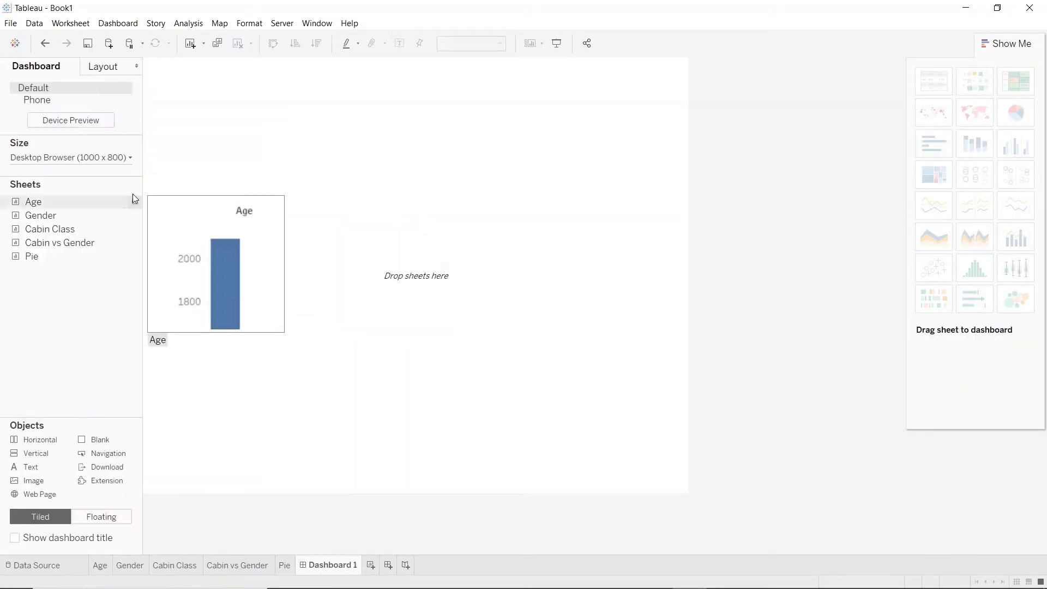
{"action": "left_click", "coordinate": [66, 158]}
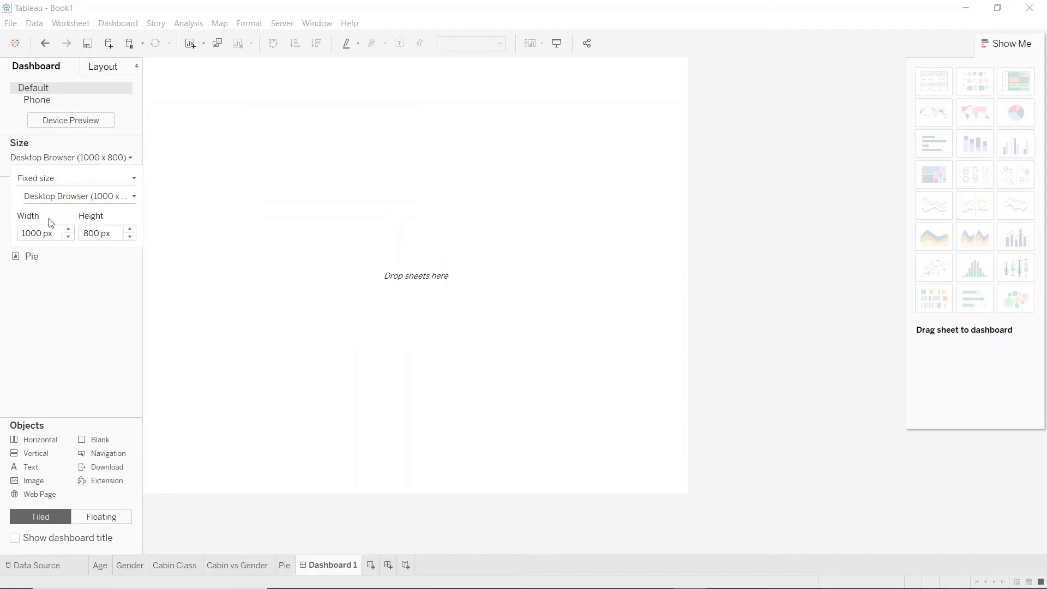
{"action": "left_click", "coordinate": [61, 202]}
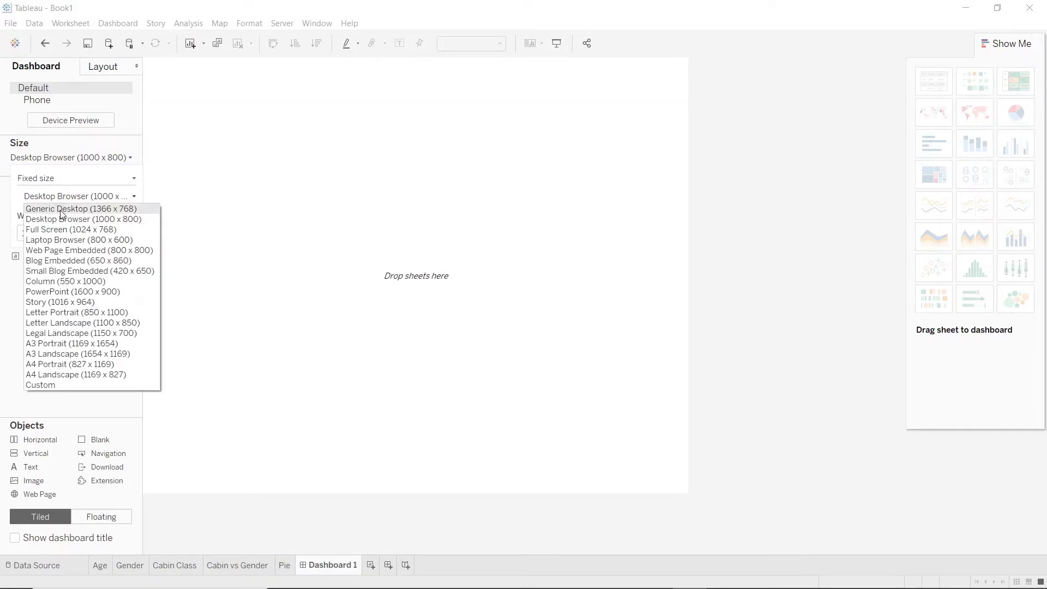
{"action": "left_click", "coordinate": [61, 210]}
{"action": "left_click", "coordinate": [54, 304]}
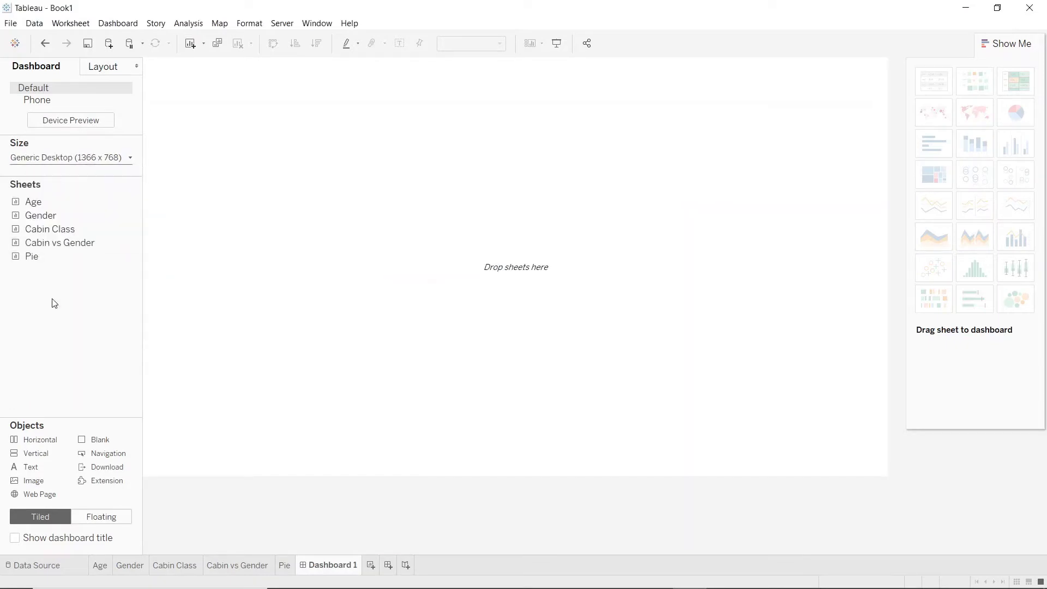
Step: Add the Age, Gender, Cabin Class, Cabin vs Gender and Pie sheets to the dashboard
{"action": "double_click", "coordinate": [39, 205]}
{"action": "double_click", "coordinate": [43, 217]}
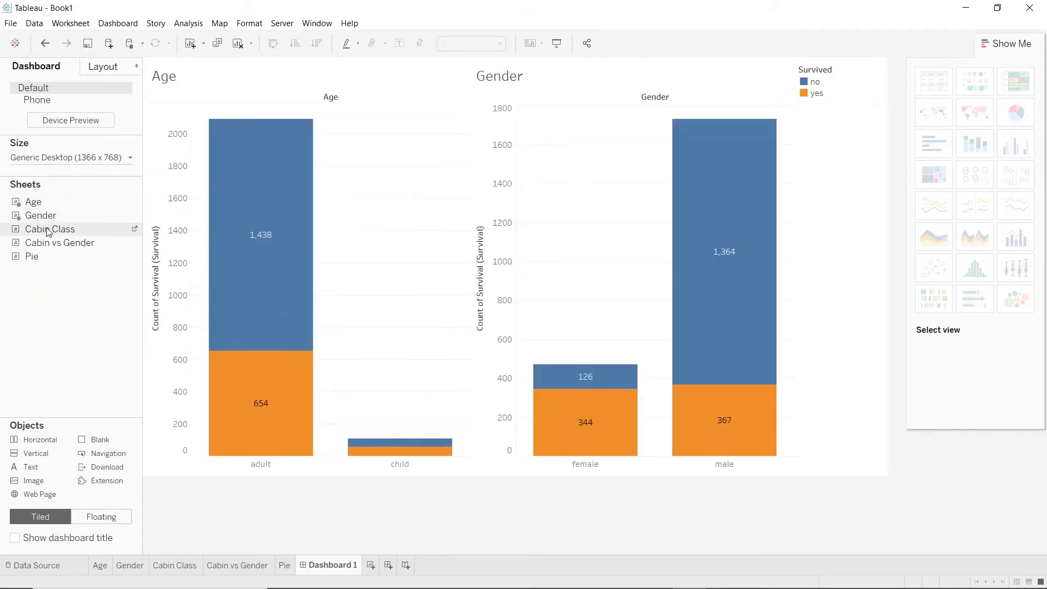
{"action": "double_click", "coordinate": [50, 232]}
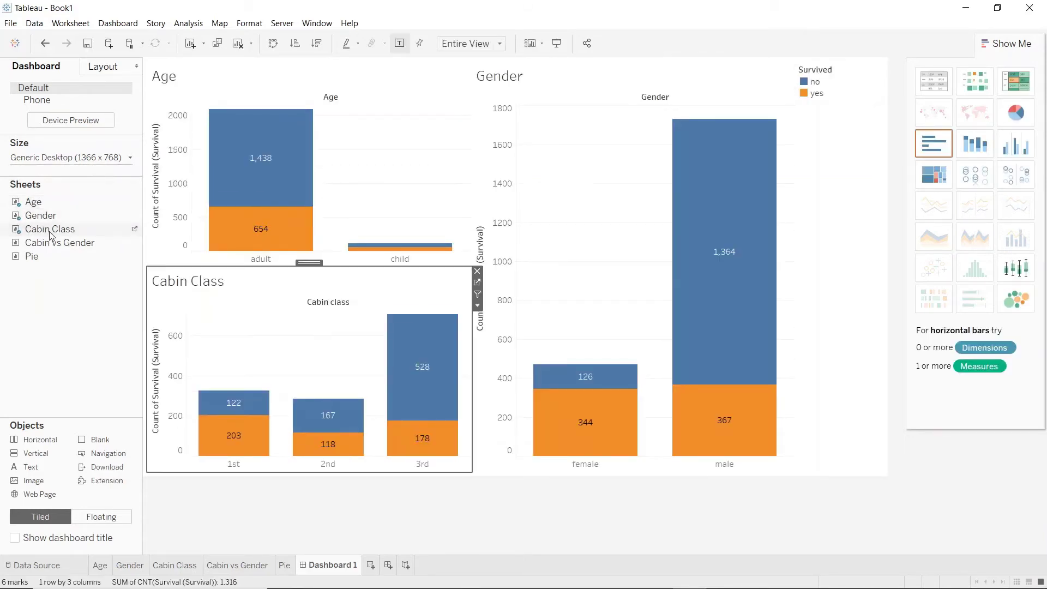
{"action": "double_click", "coordinate": [52, 242]}
{"action": "double_click", "coordinate": [49, 263]}
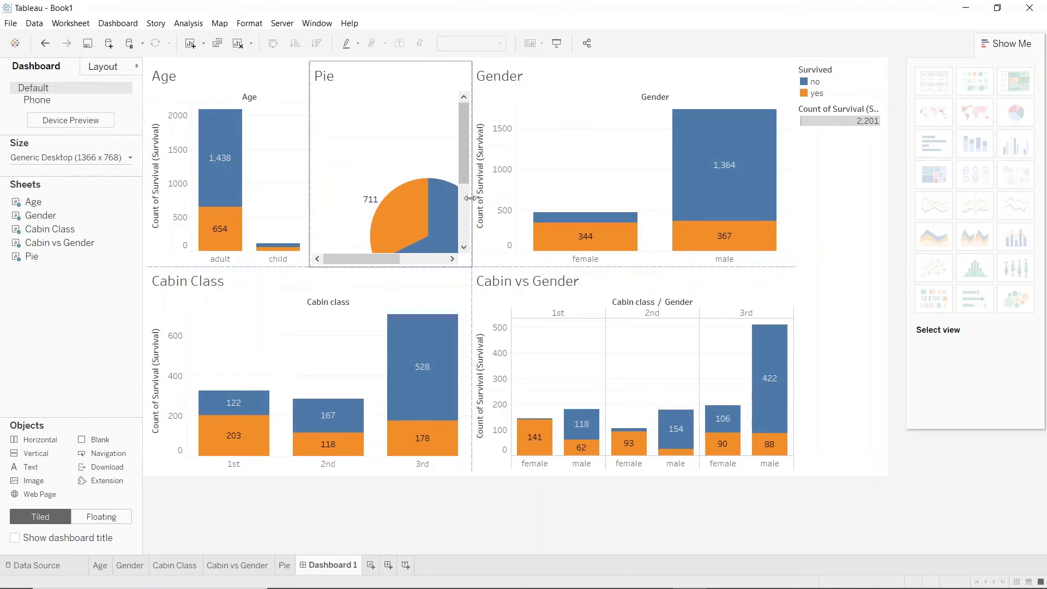
Step: Move Pie to the bottom row between Cabin Class and Cabin vs Gender, then resize the Age/Gender divider
{"action": "left_click_drag", "start_coordinate": [470, 198], "coordinate": [550, 197]}
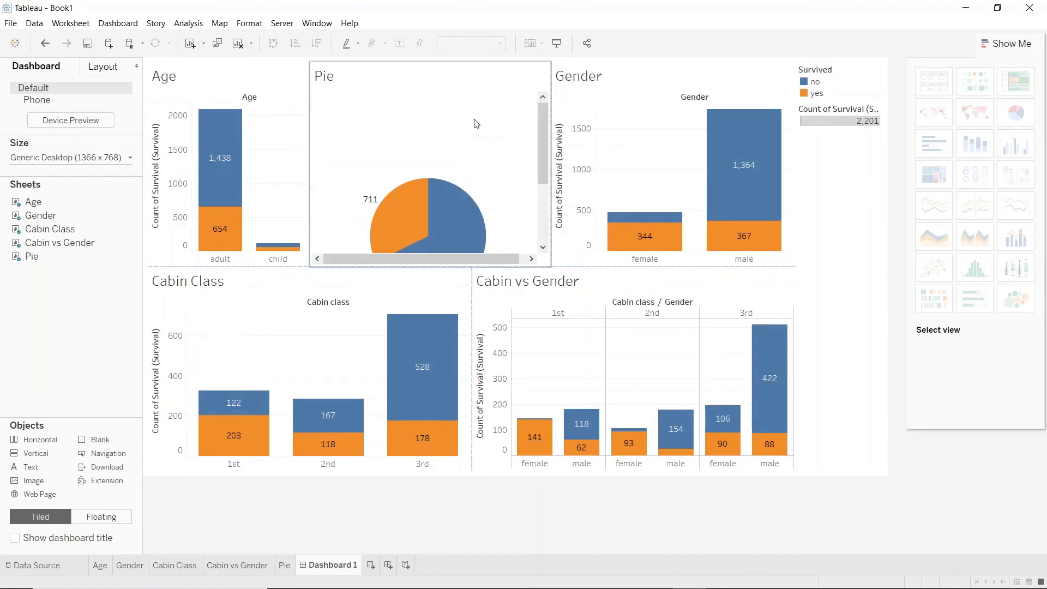
{"action": "left_click", "coordinate": [432, 60]}
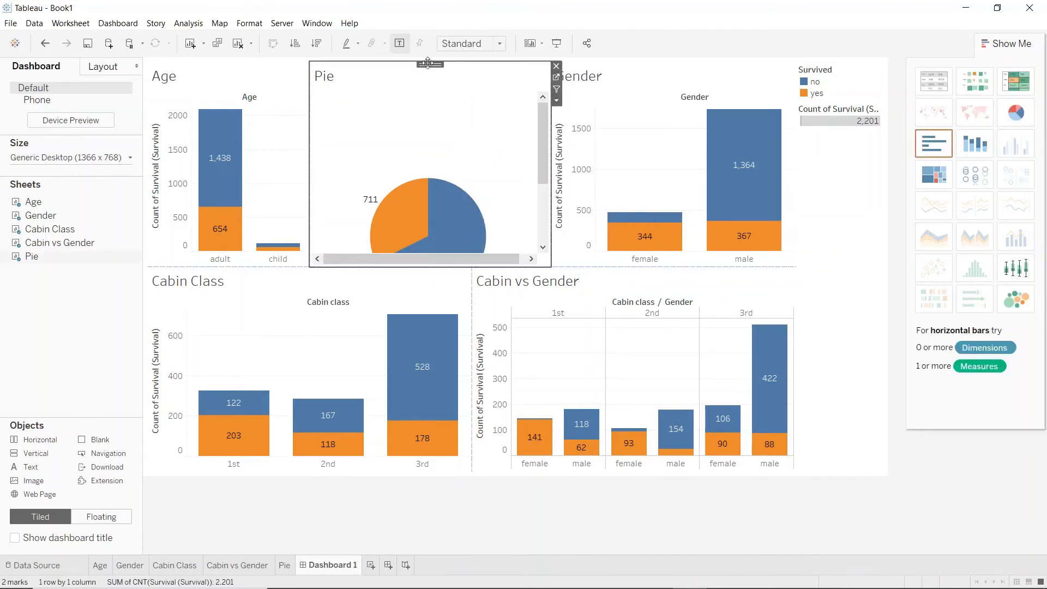
{"action": "left_click_drag", "start_coordinate": [429, 61], "coordinate": [478, 328]}
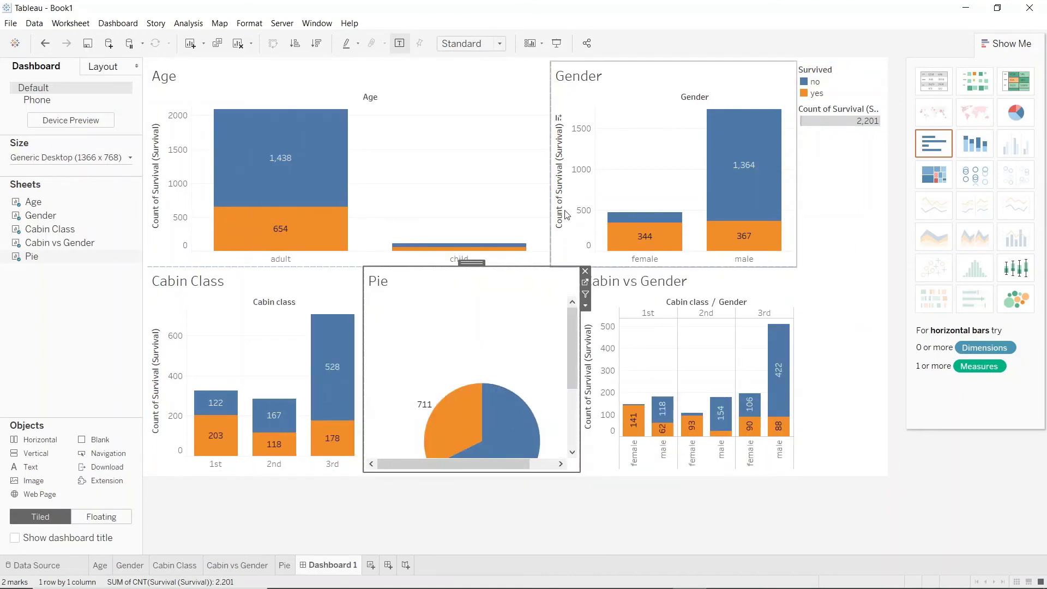
{"action": "left_click_drag", "start_coordinate": [550, 204], "coordinate": [436, 204]}
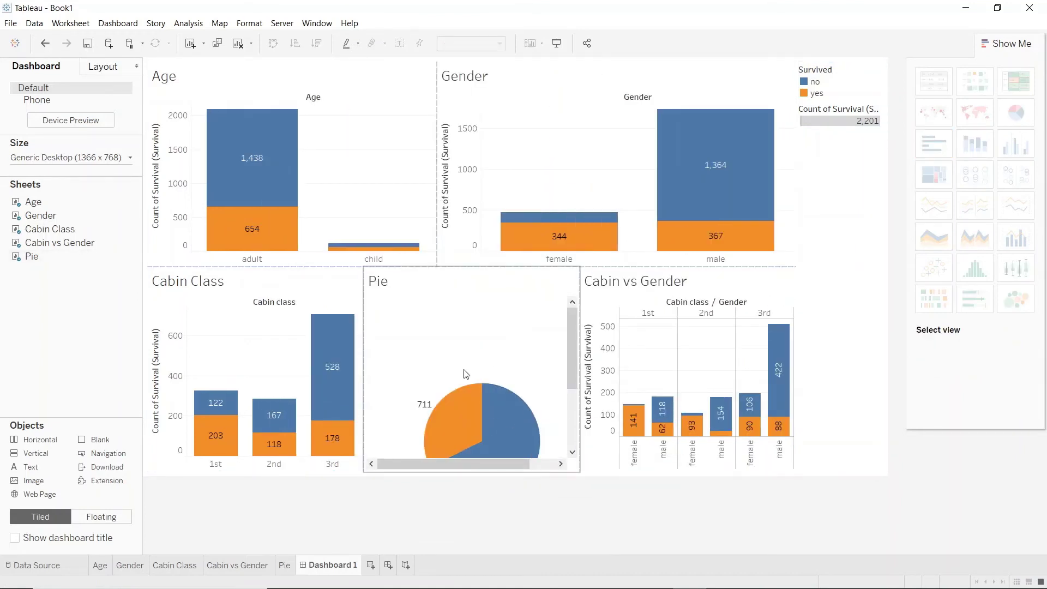